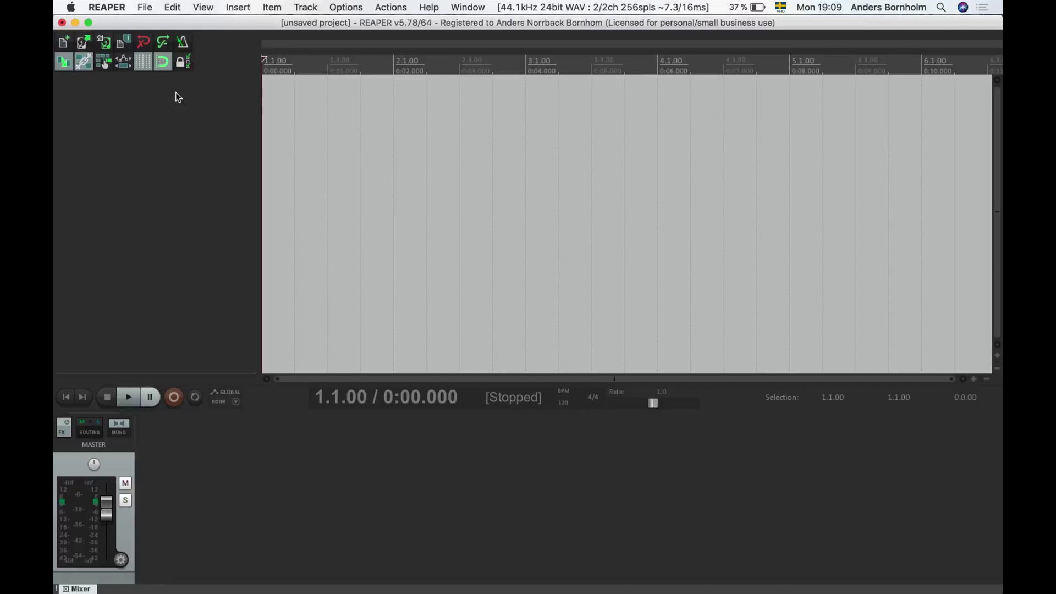
Add ReaGate to a new track and set its threshold to about -78.6 dB
double_click(176, 92)
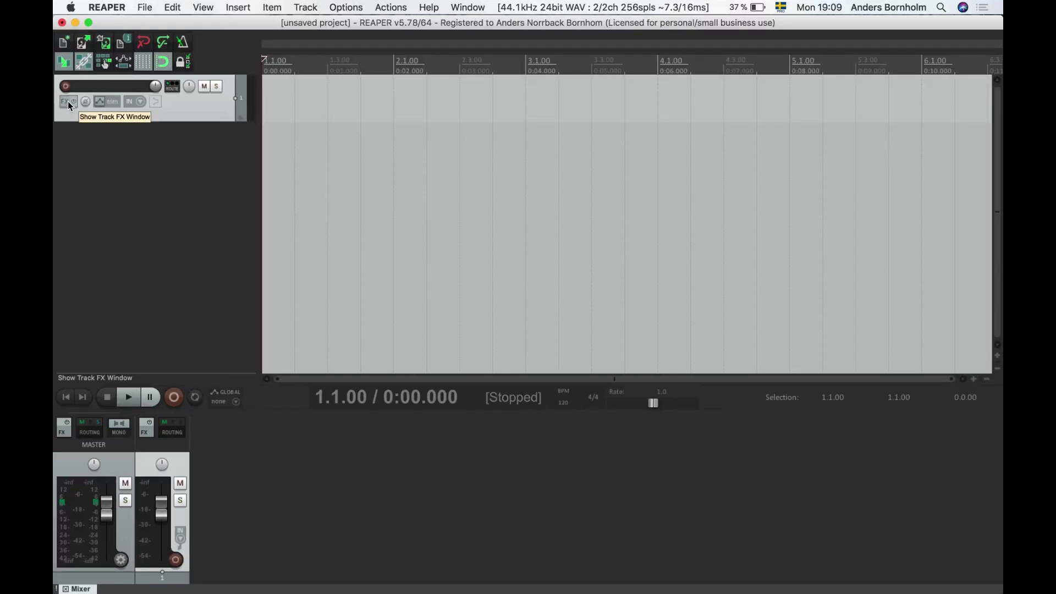
left_click(67, 102)
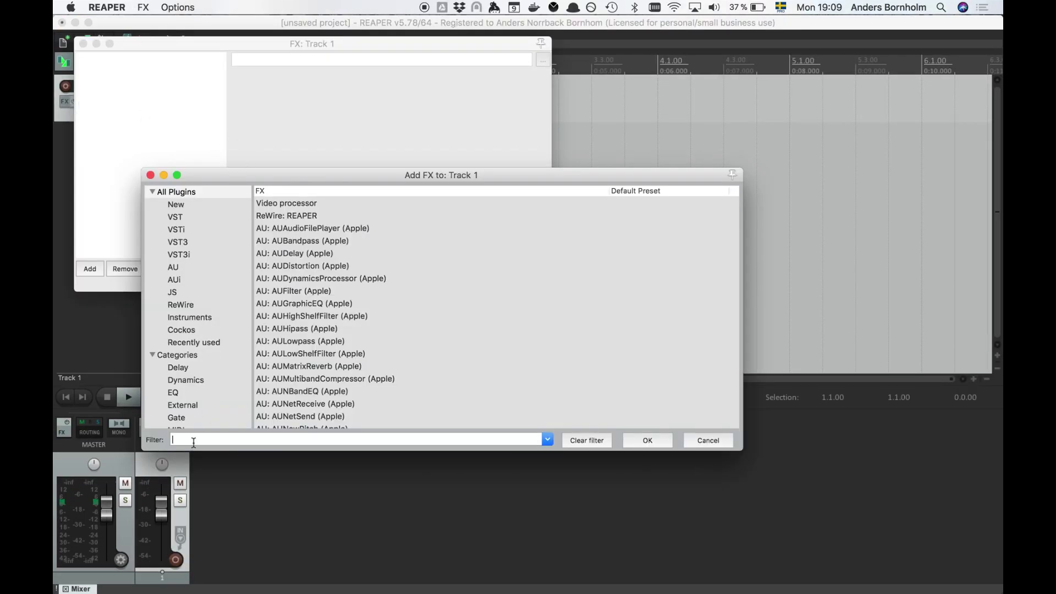
type("gate")
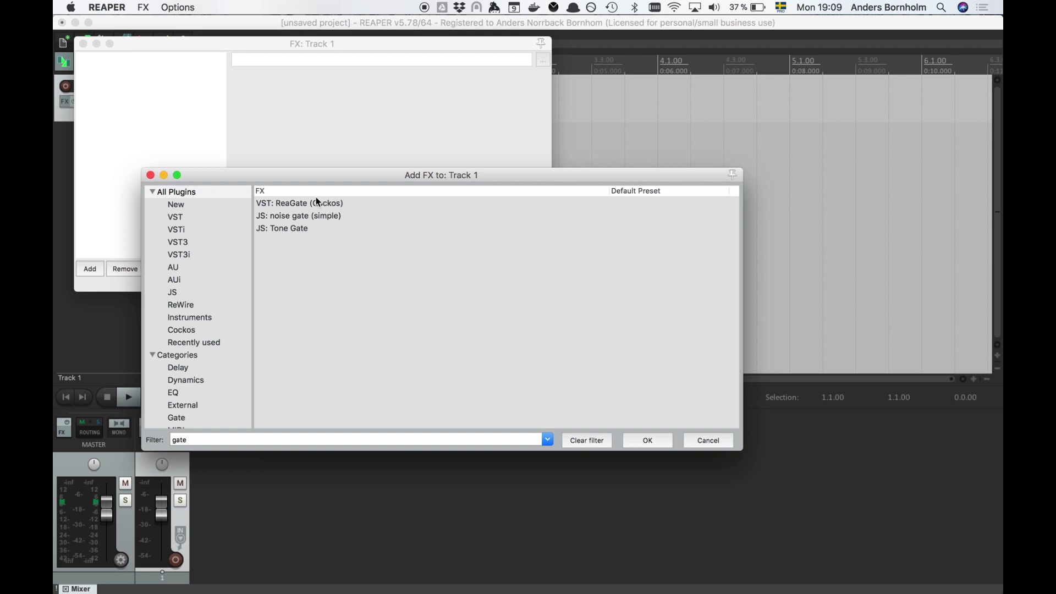
double_click(296, 204)
left_click_drag(254, 246, 251, 242)
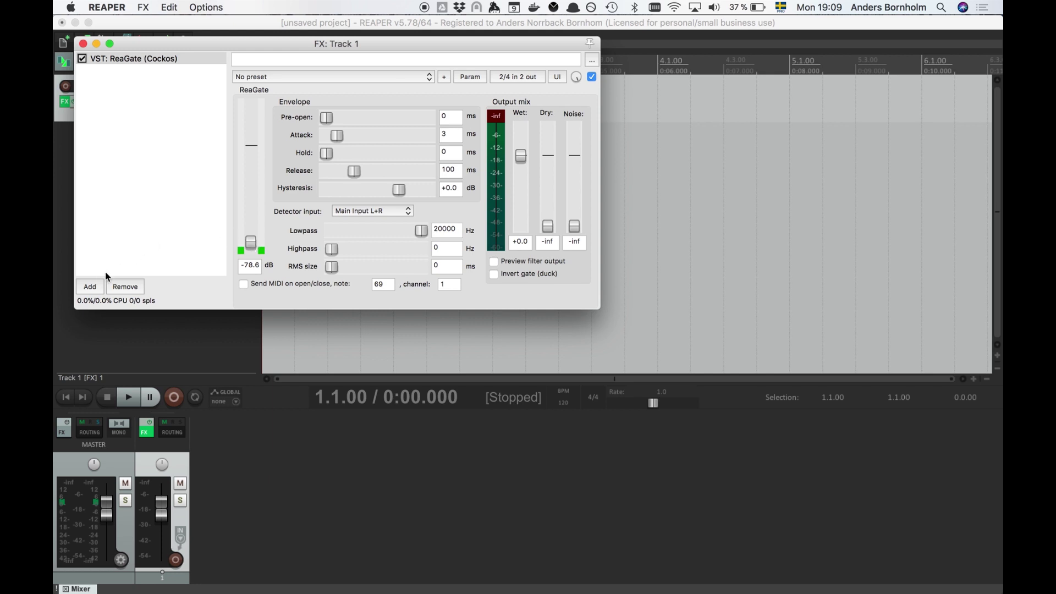
Add the TSE 808 v2.0.1 overdrive plug-in after the gate in the track's effects chain
left_click(89, 286)
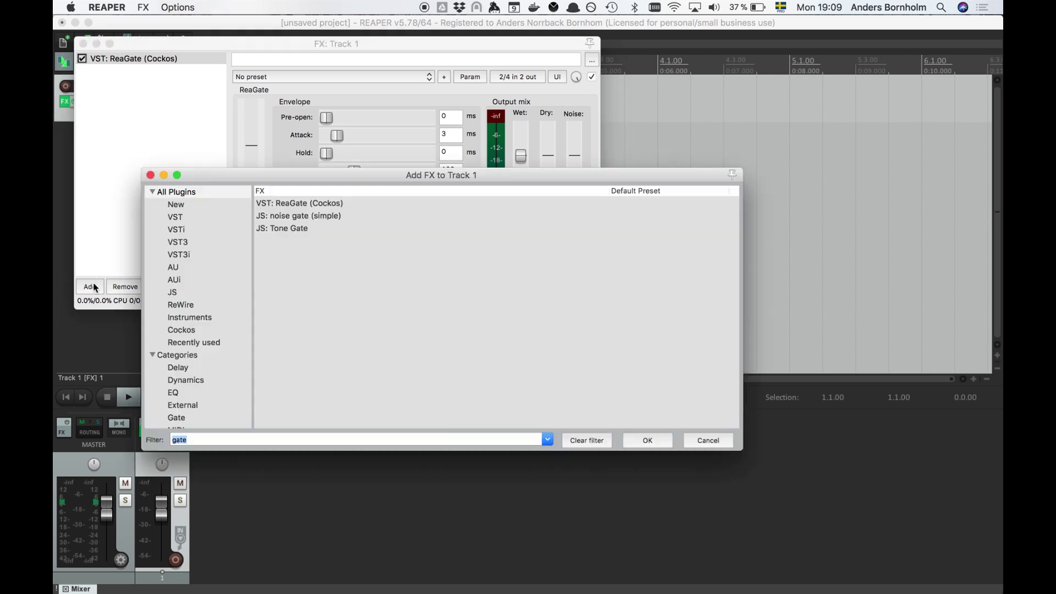
type("808")
double_click(356, 205)
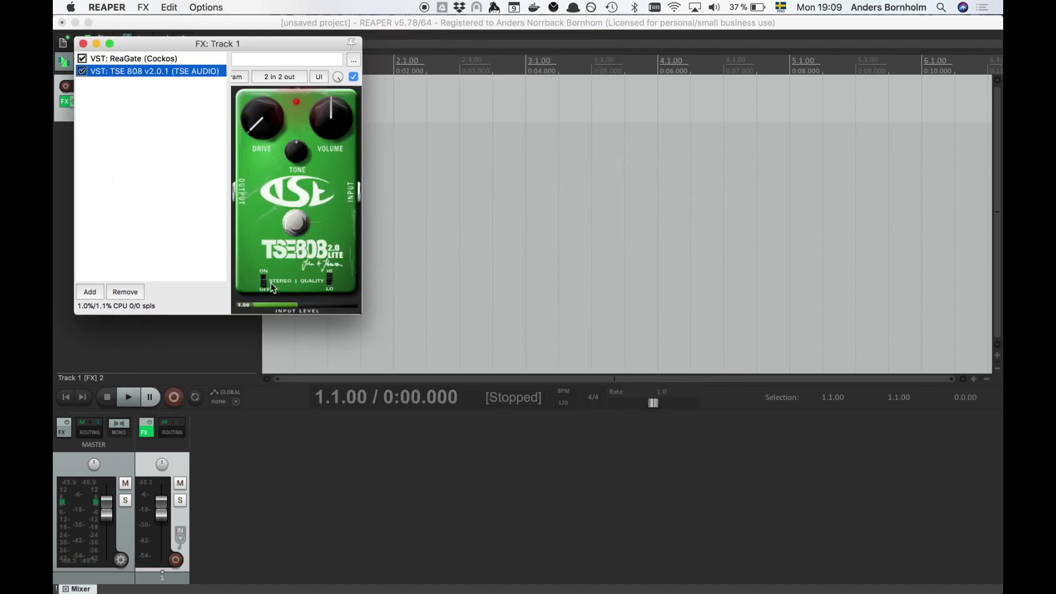
left_click(296, 222)
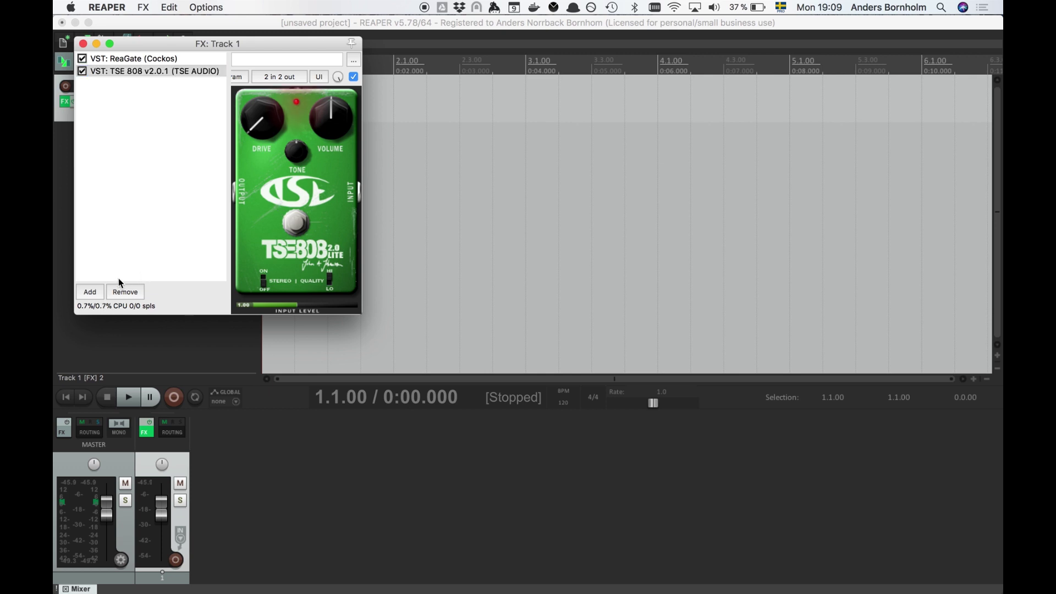
Add the LeCto amp head plug-in to the track's effects chain after the TSE 808
left_click(89, 292)
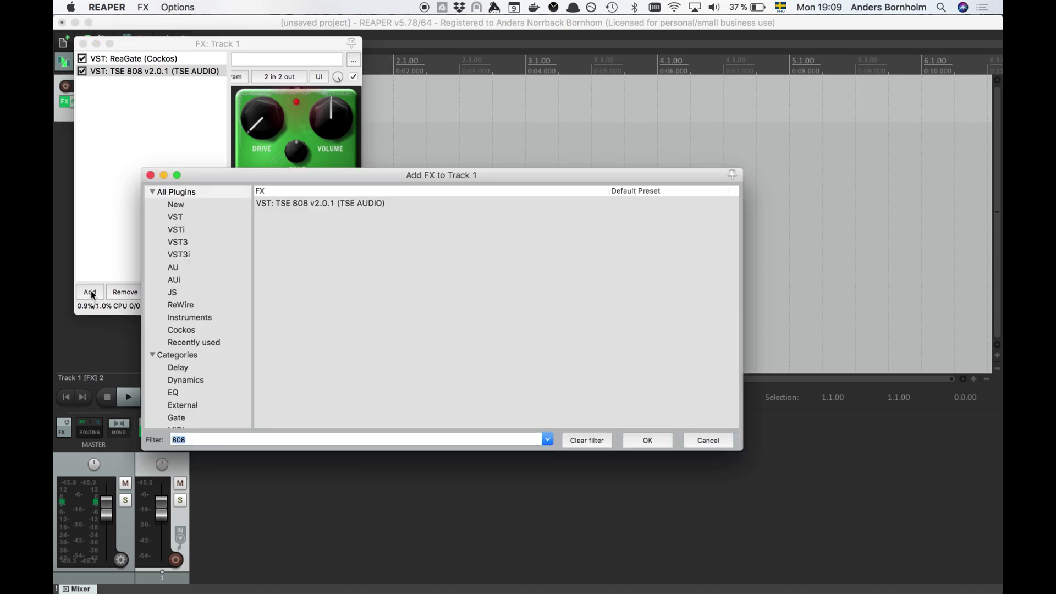
type("lecto")
double_click(315, 204)
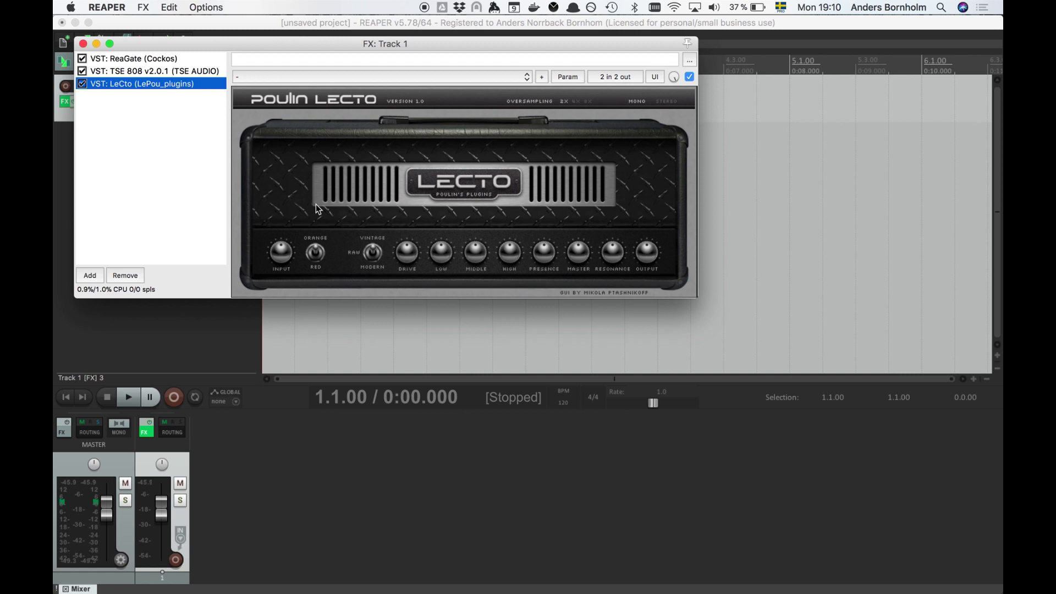
Adjust LeCto's channel and voicing switches and set its oversampling to 8X
left_click(315, 253)
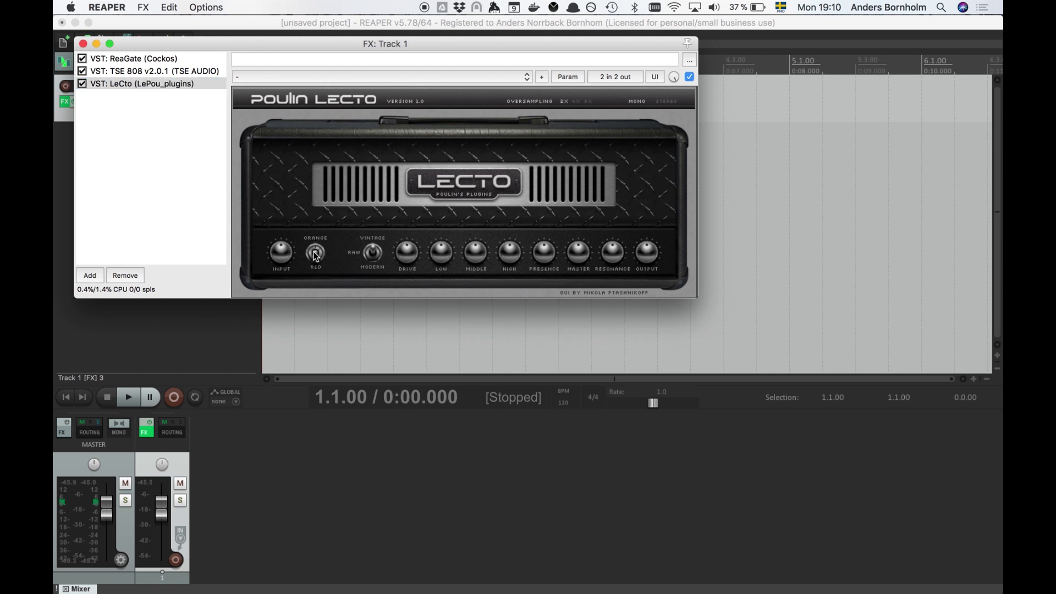
left_click(372, 254)
left_click(589, 104)
Add the LeCab2rev1 cabinet simulator after LeCto in the track's effects chain
left_click(89, 275)
type("lecab")
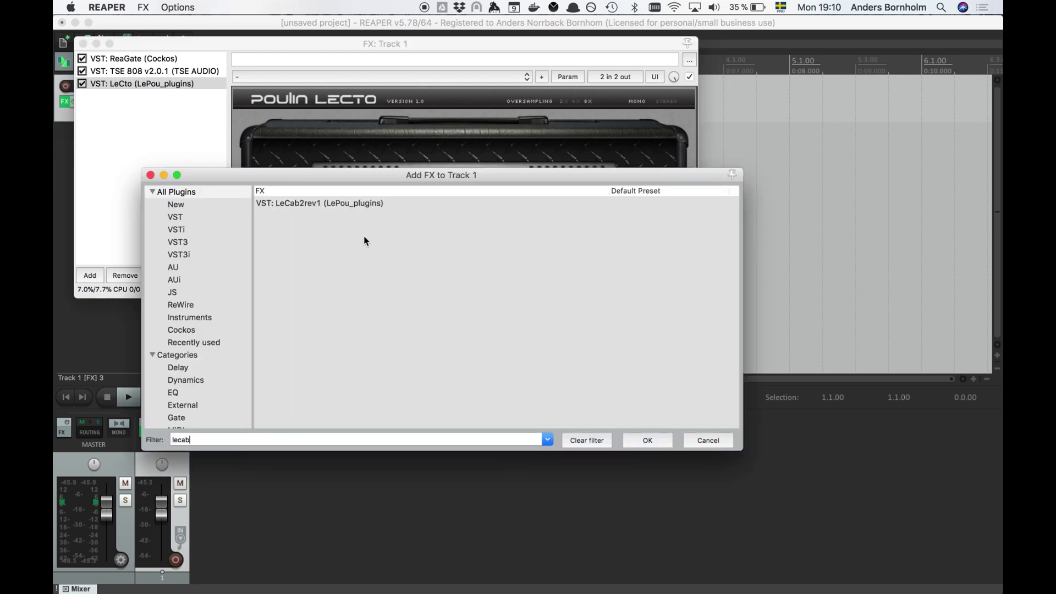
double_click(342, 204)
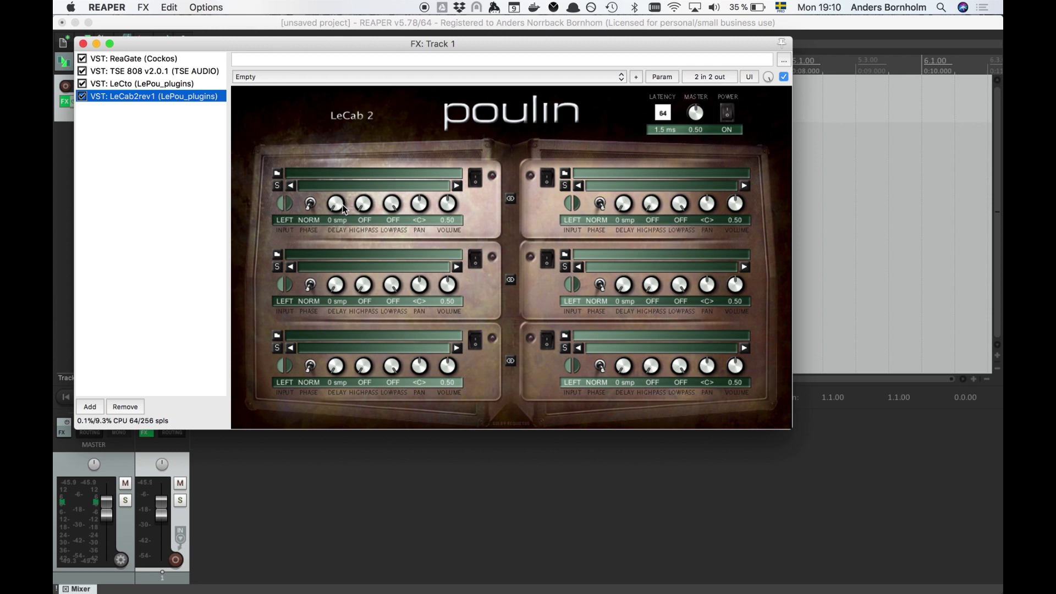
Load the impulse s-preshigh.wav from the catharsis-awesometime-fredman folder into LeCab 2's first cabinet slot
left_click(279, 172)
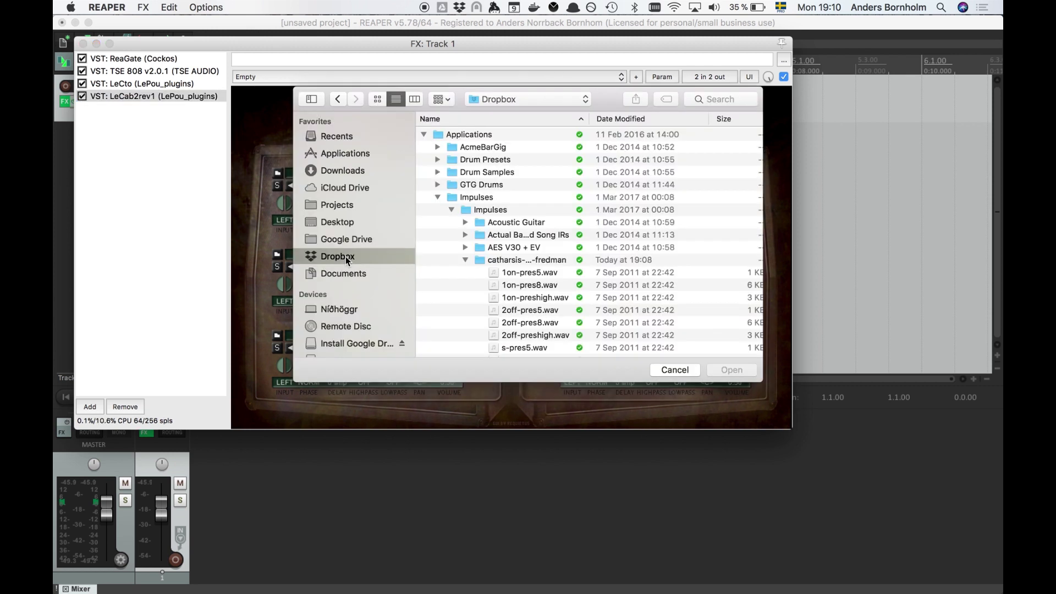
scroll(526, 282, "down", 5)
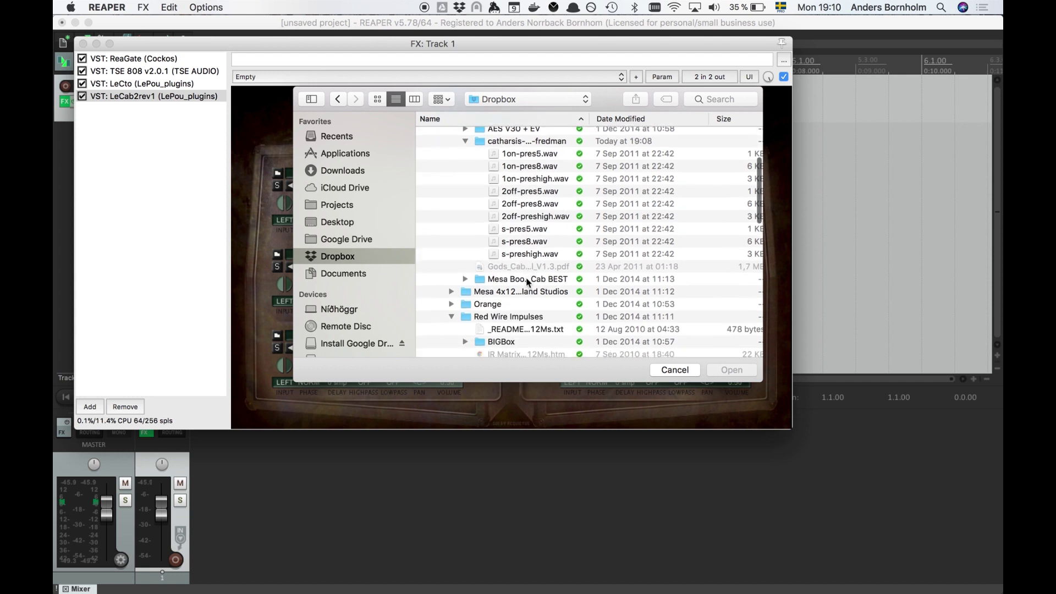
left_click(528, 255)
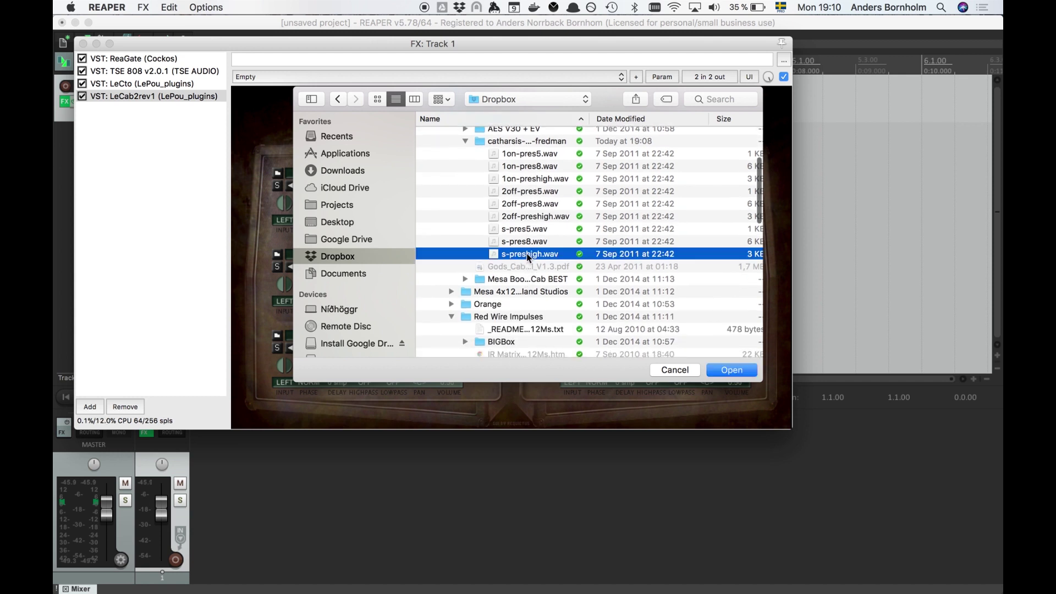
left_click(726, 369)
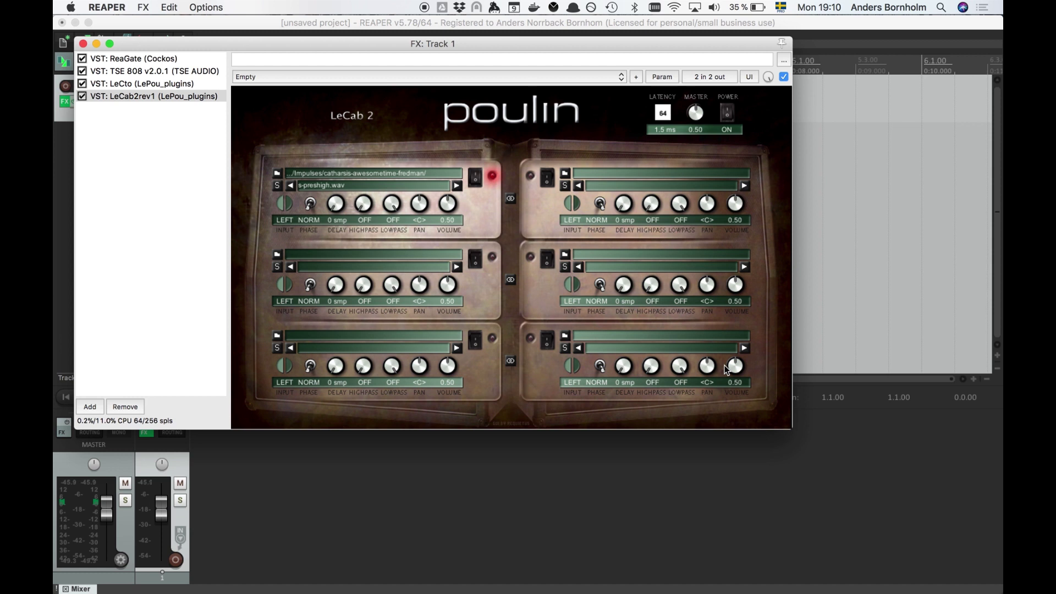
Link the first row's two cabinet slots and set their highpass to 96 Hz and lowpass to 10.6 kHz
left_click(545, 178)
left_click(511, 199)
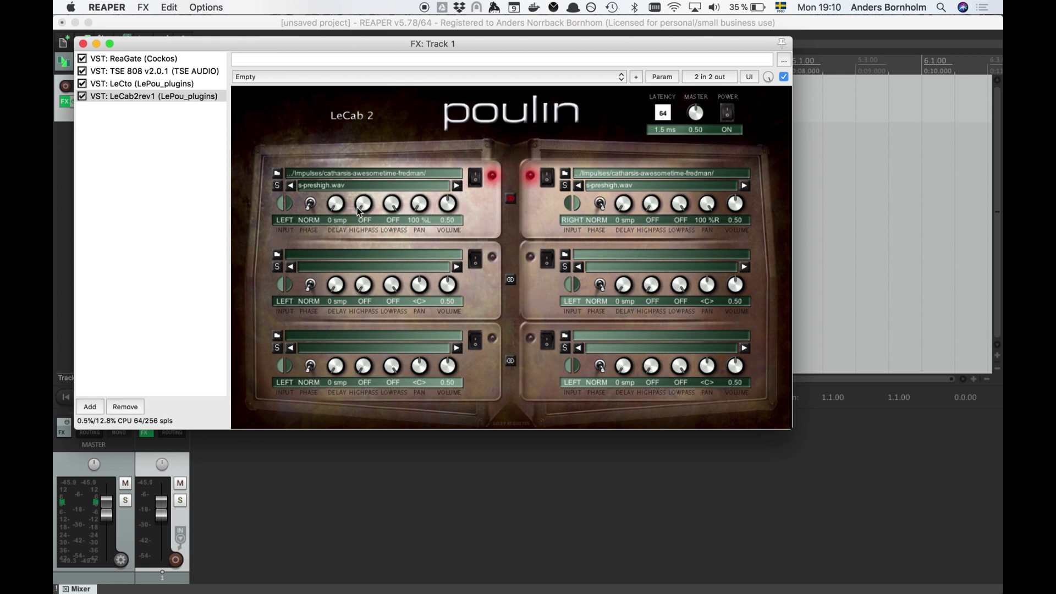
left_click_drag(362, 213, 366, 205)
left_click_drag(654, 208, 653, 204)
left_click_drag(695, 214, 695, 218)
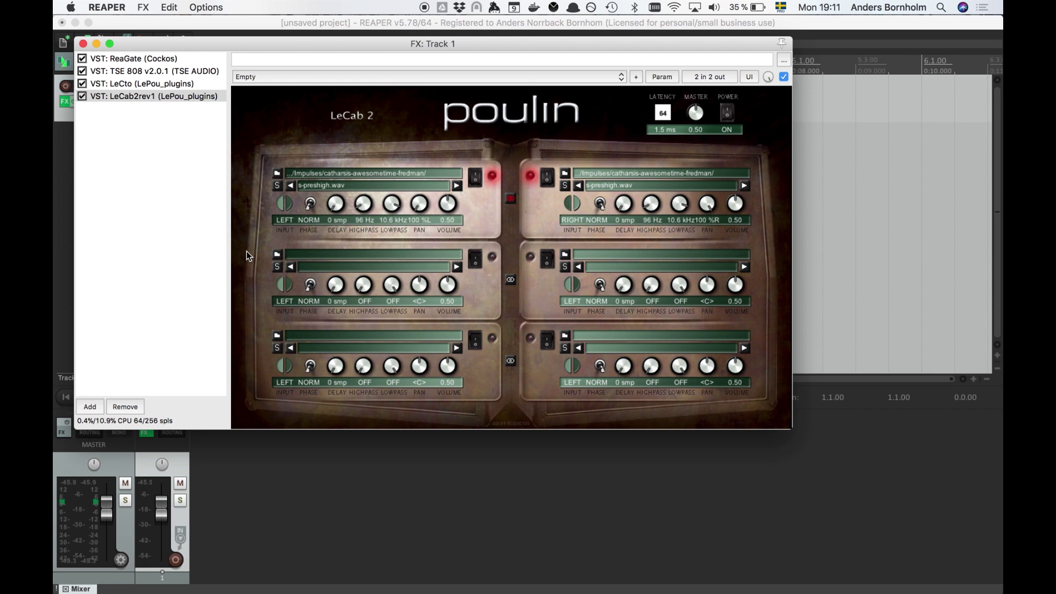
left_click(84, 43)
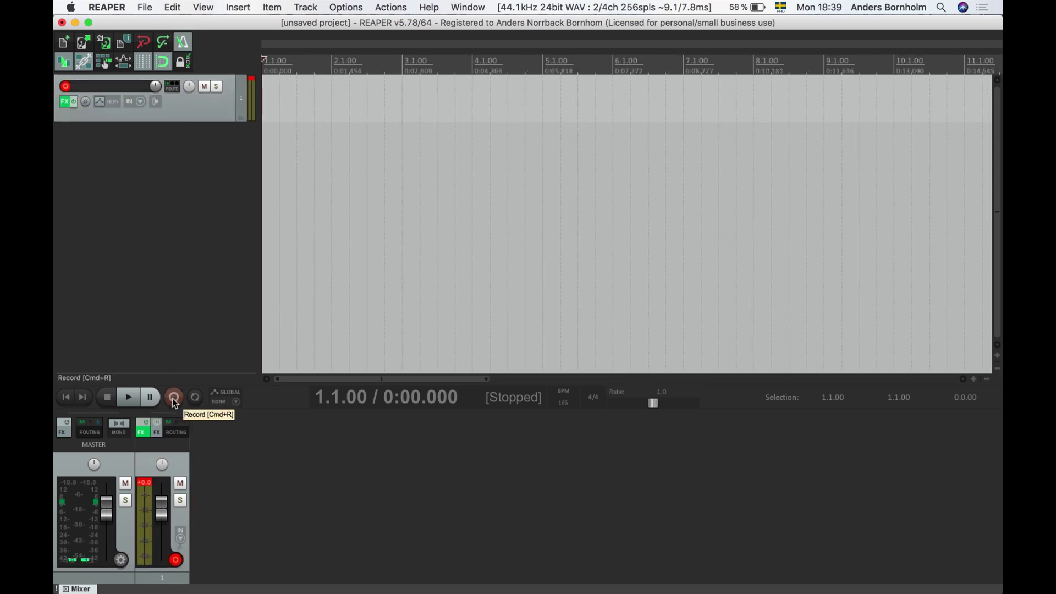
Record a first guitar take on track 1 and save the recorded file
left_click(173, 400)
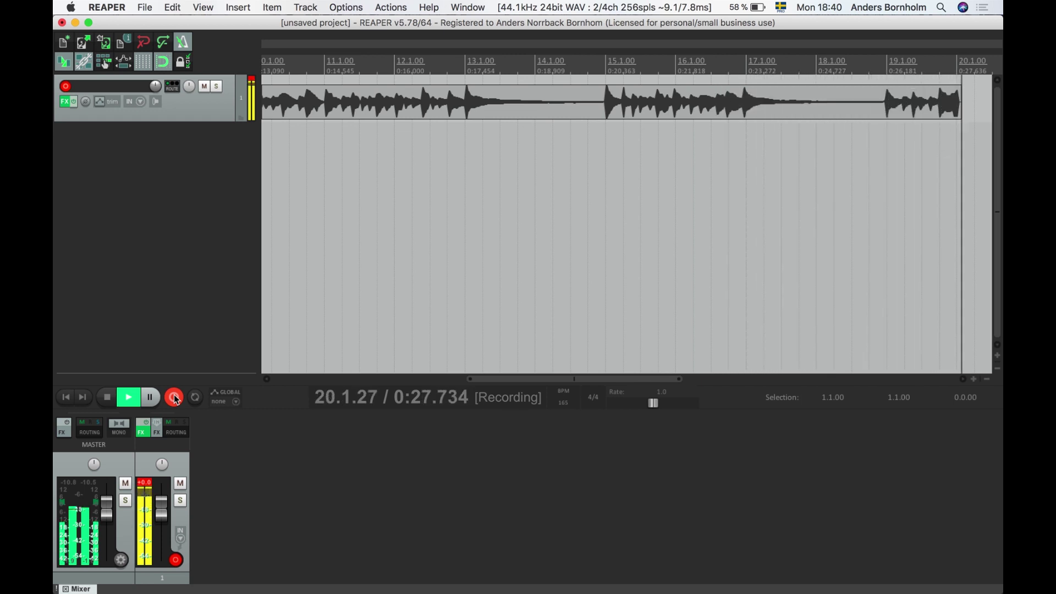
left_click(175, 398)
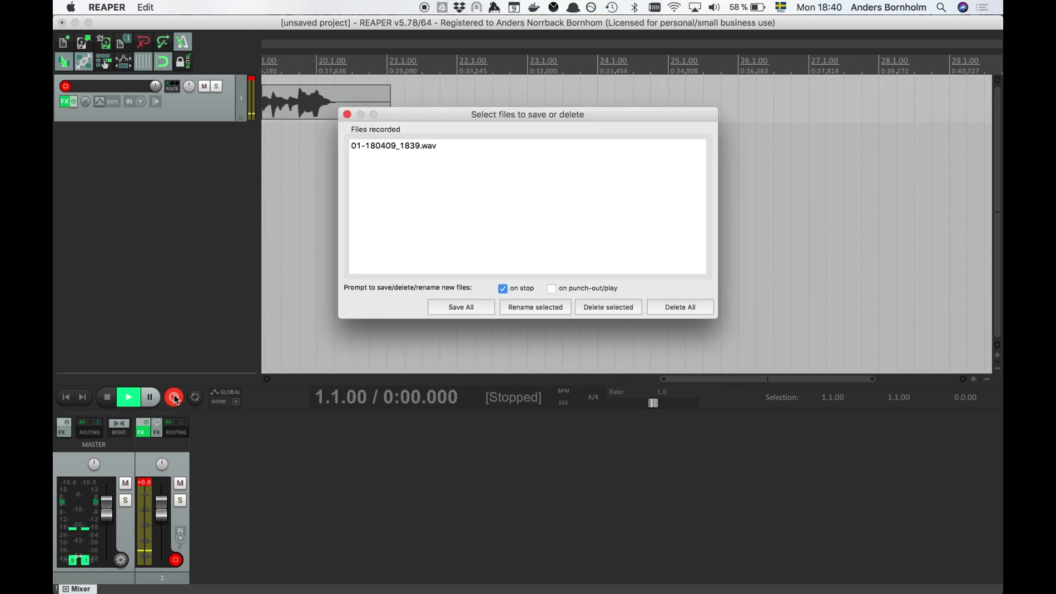
left_click(432, 311)
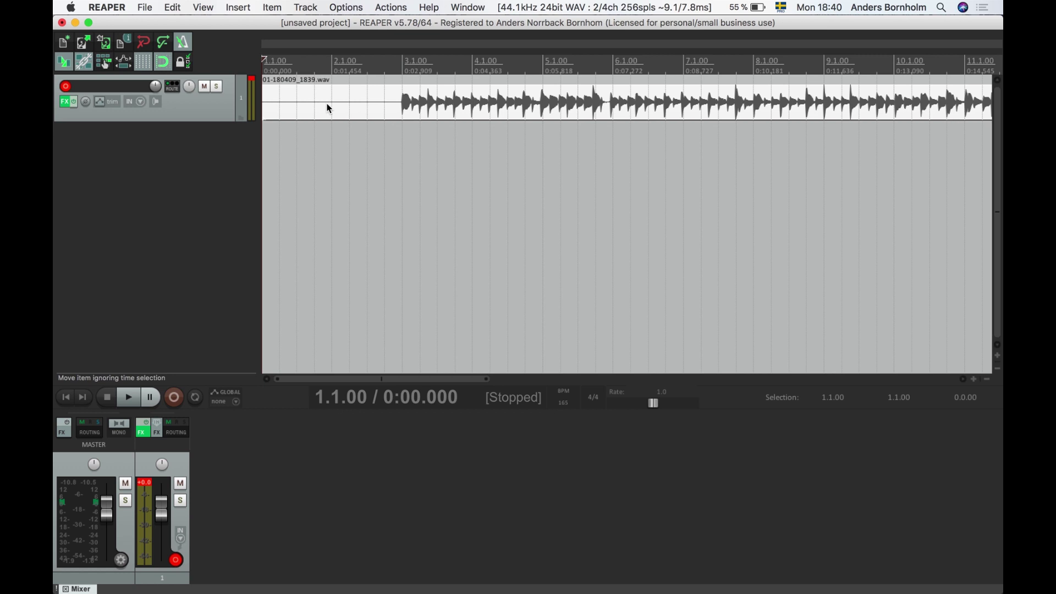
Move the first take onto a new track below track 1 and mute that track
left_click_drag(329, 108, 315, 132)
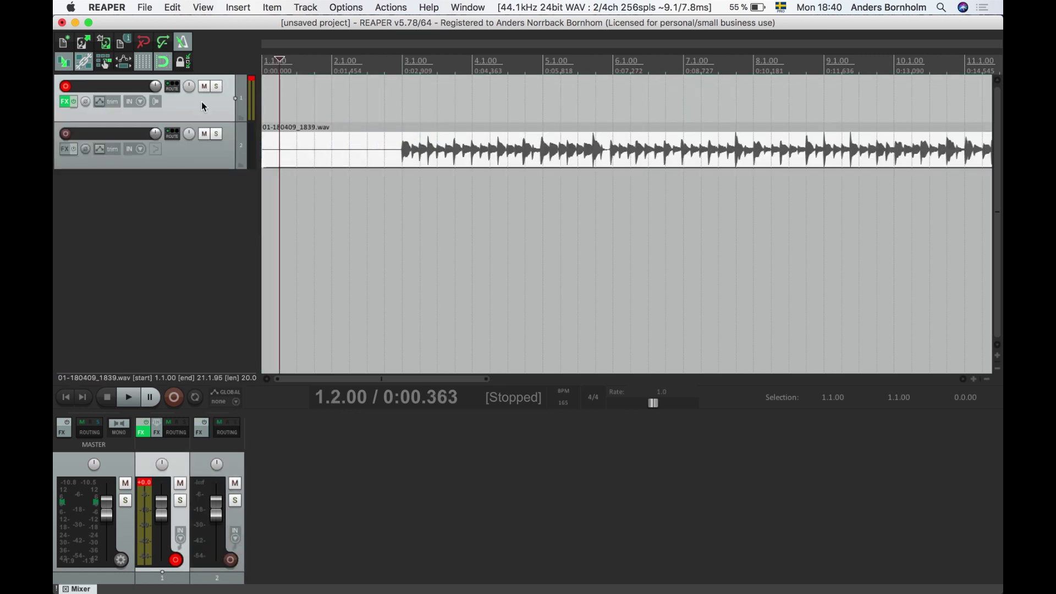
left_click(204, 133)
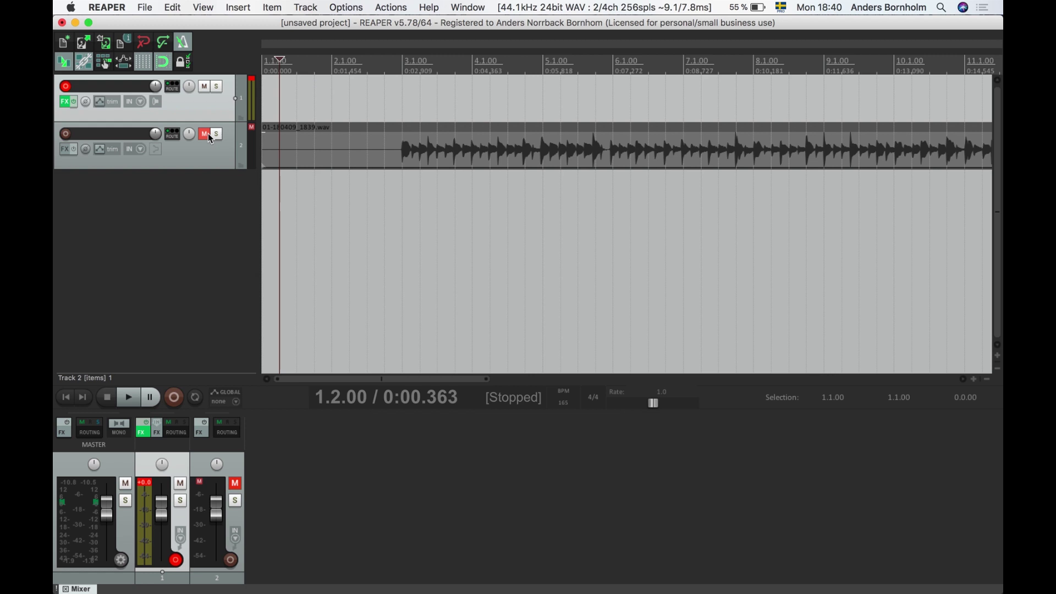
Record a second guitar take on track 1 from the project start and save the recorded file
left_click(68, 401)
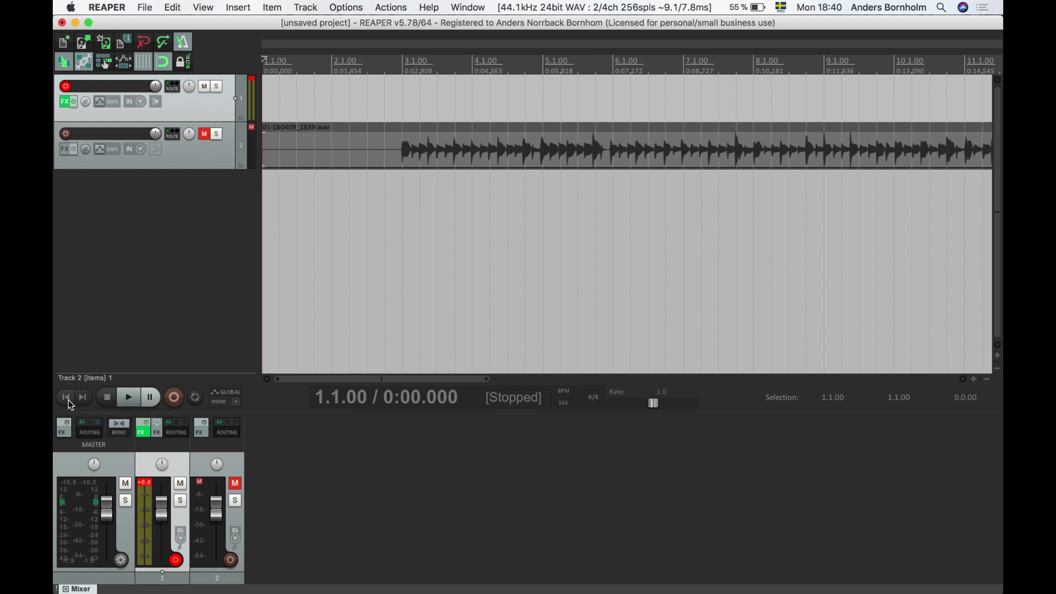
left_click(176, 398)
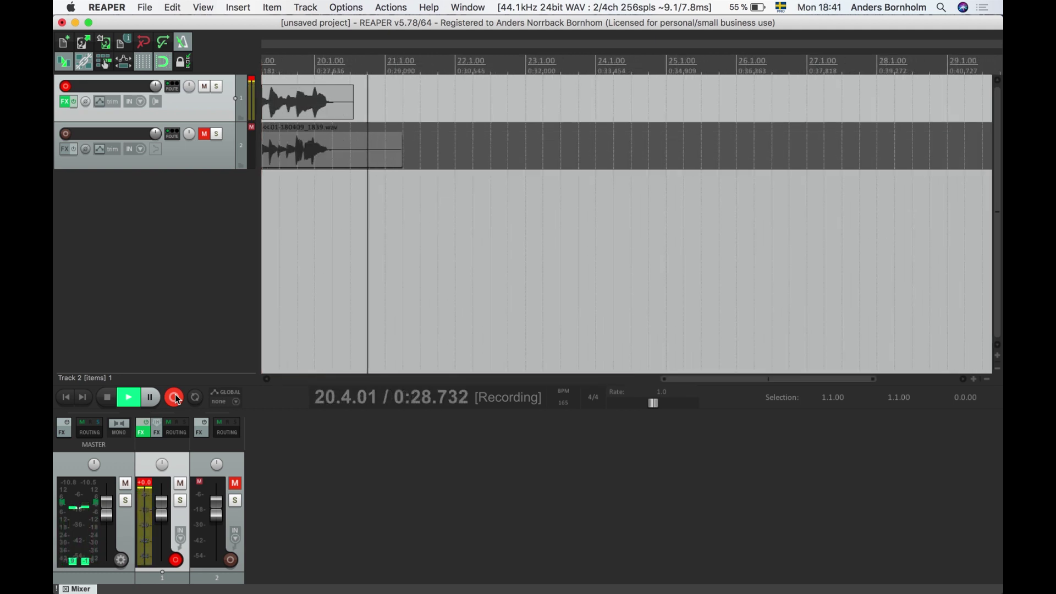
left_click(176, 398)
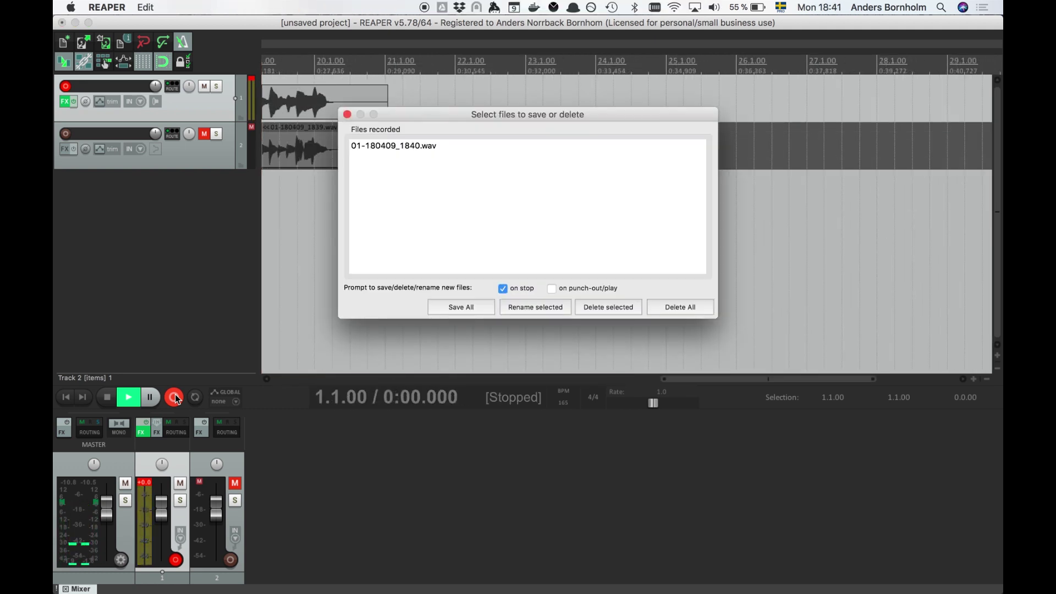
left_click(462, 306)
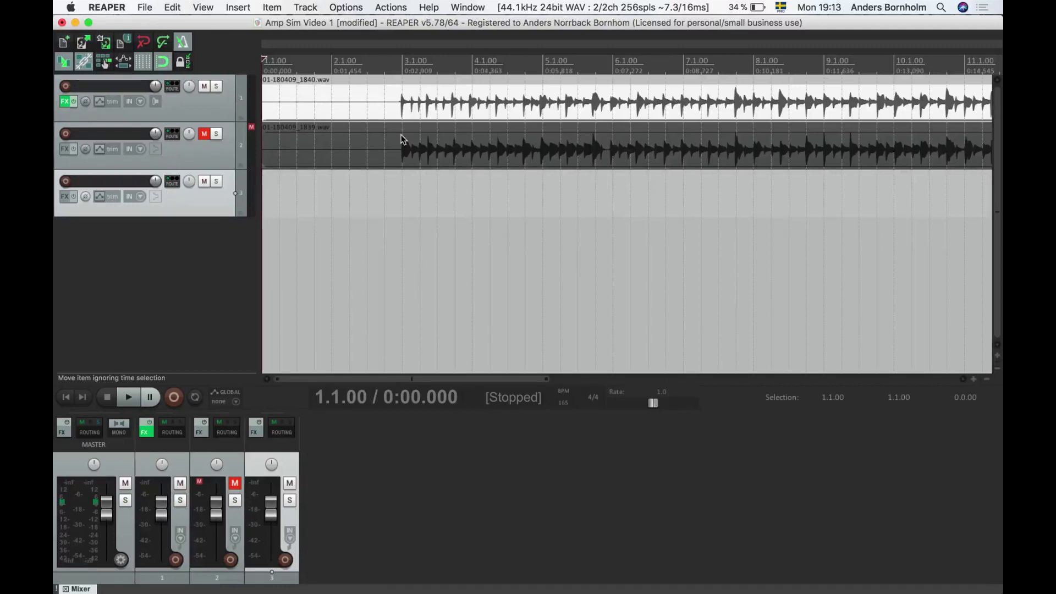
Move the second take to track 3 and nest tracks 2 and 3 in a folder under track 1
left_click_drag(429, 102, 456, 196)
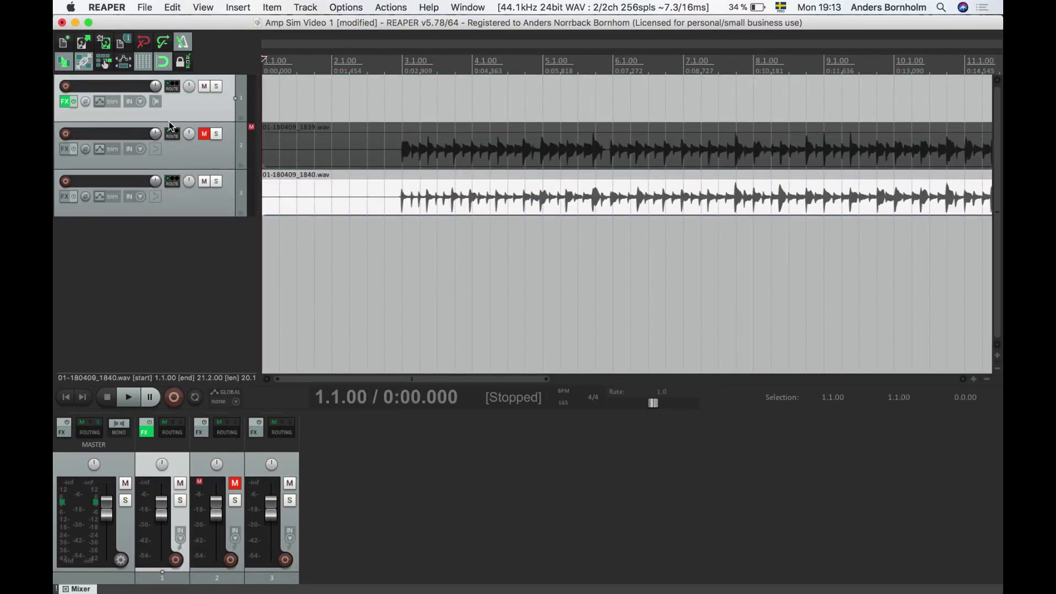
left_click(180, 150)
left_click_drag(190, 117, 189, 102)
left_click_drag(216, 193, 216, 164)
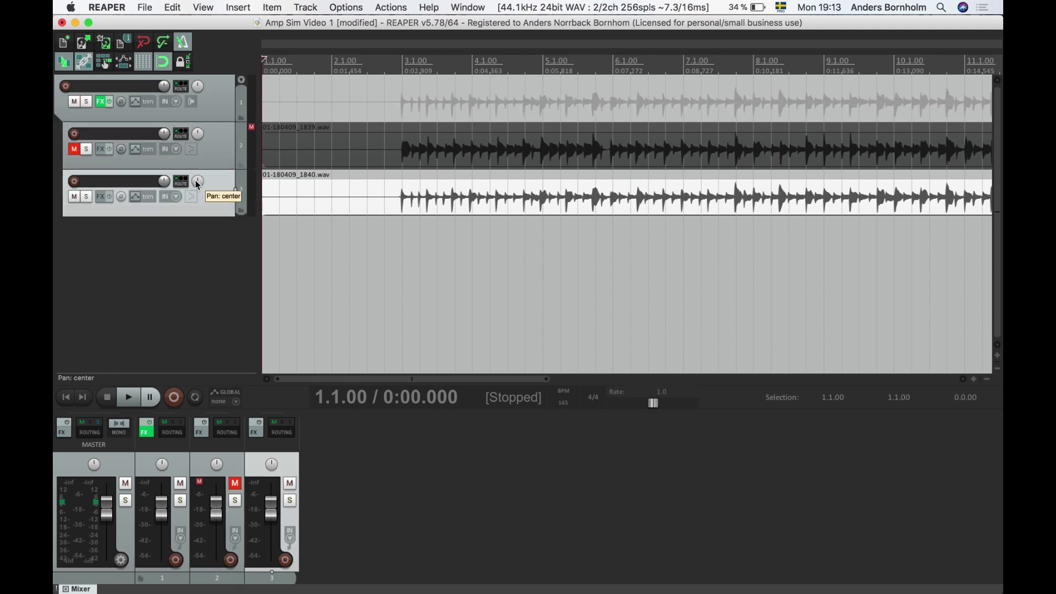
Pan track 2 100% left and track 3 to the right, and unmute track 2
scroll(197, 184, "down", 3)
left_click_drag(200, 187, 197, 165)
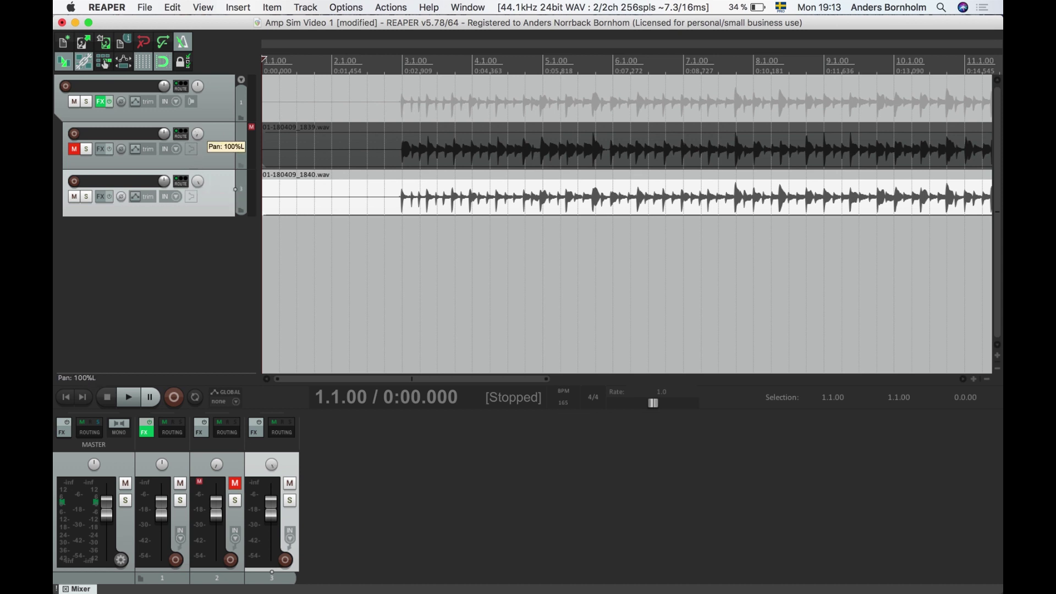
left_click(74, 149)
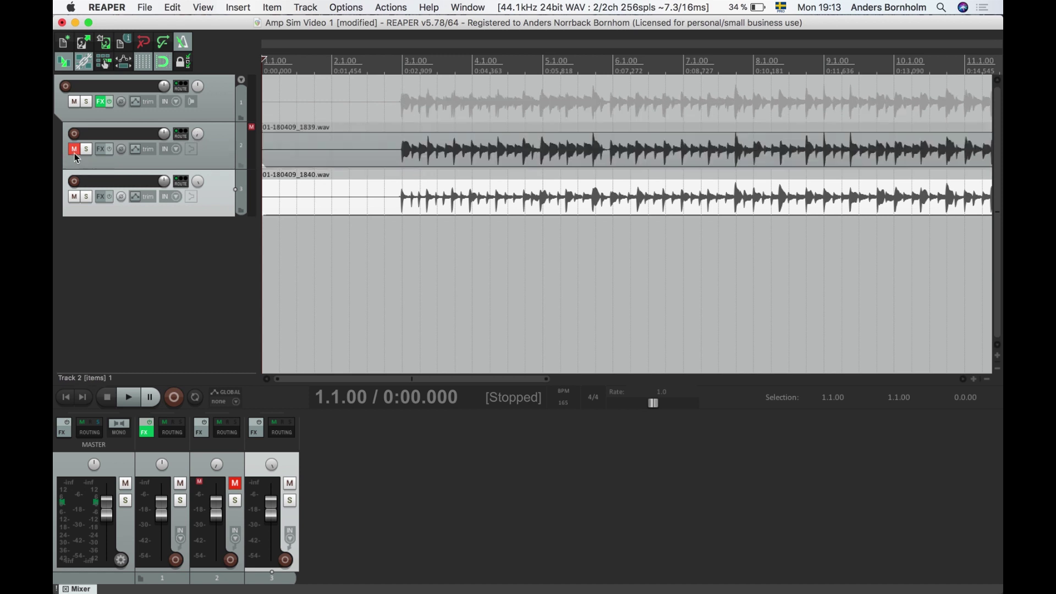
Open the folder track's effects chain and inspect the TSE 808 and LeCto settings
left_click(101, 101)
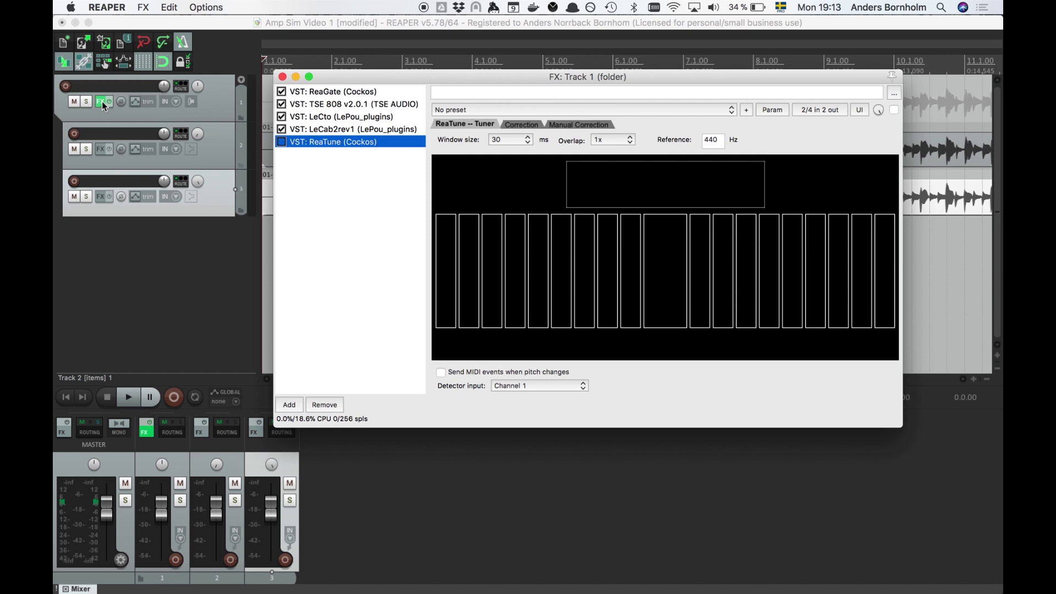
left_click(345, 105)
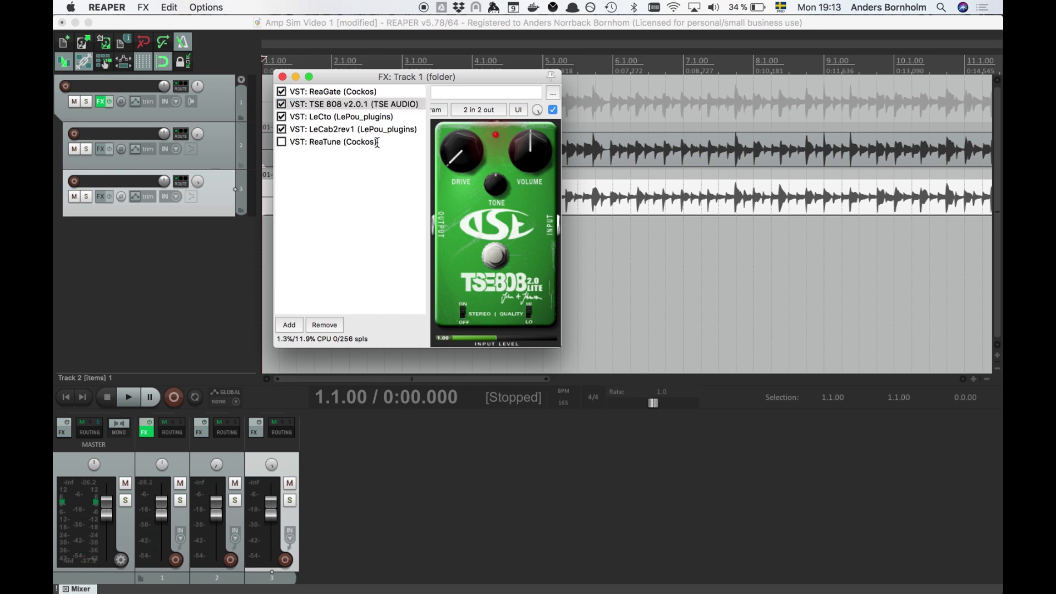
left_click(361, 115)
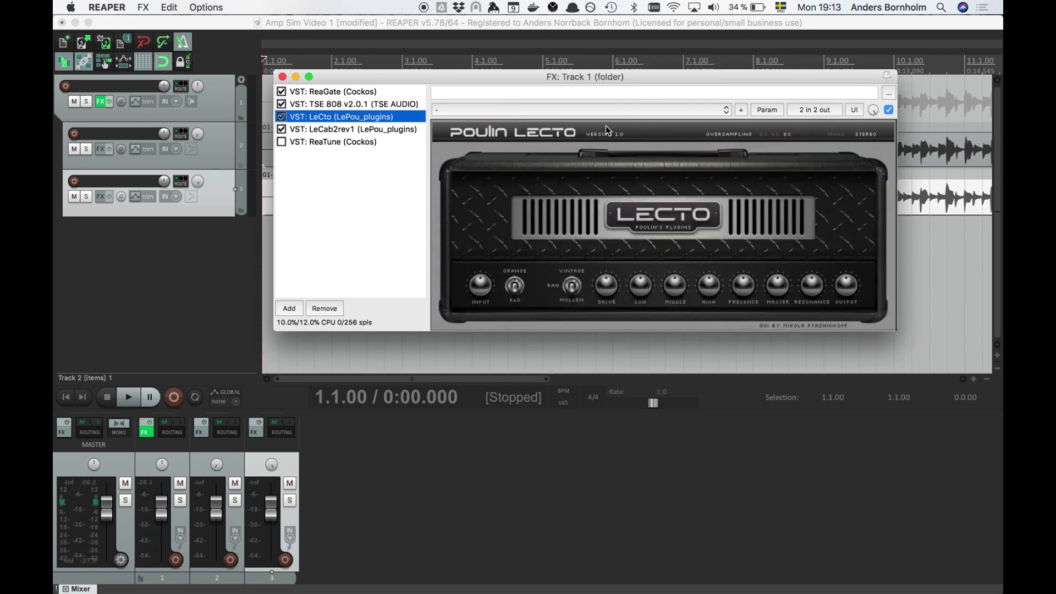
Check the LeCto and LeCab2 plugins on the folder track, and play back the double-tracked guitars from bar 3
left_click(863, 137)
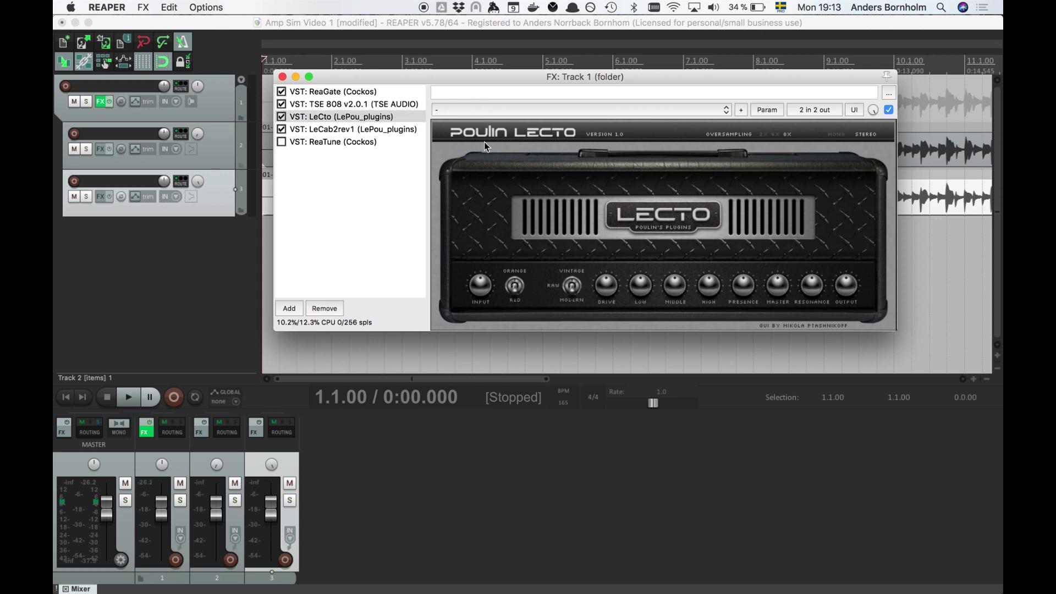
left_click(368, 131)
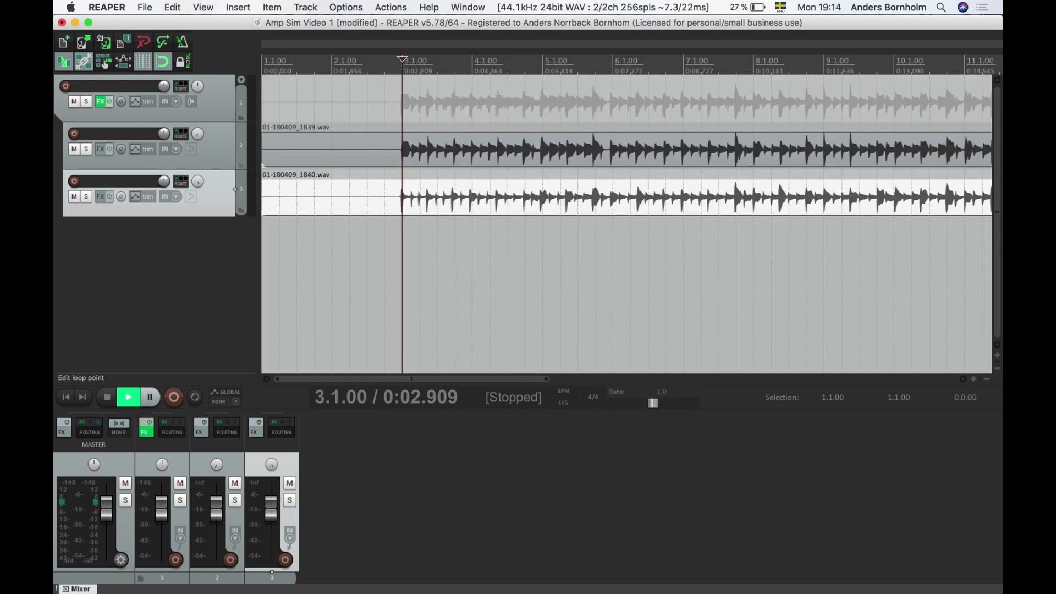
key("space")
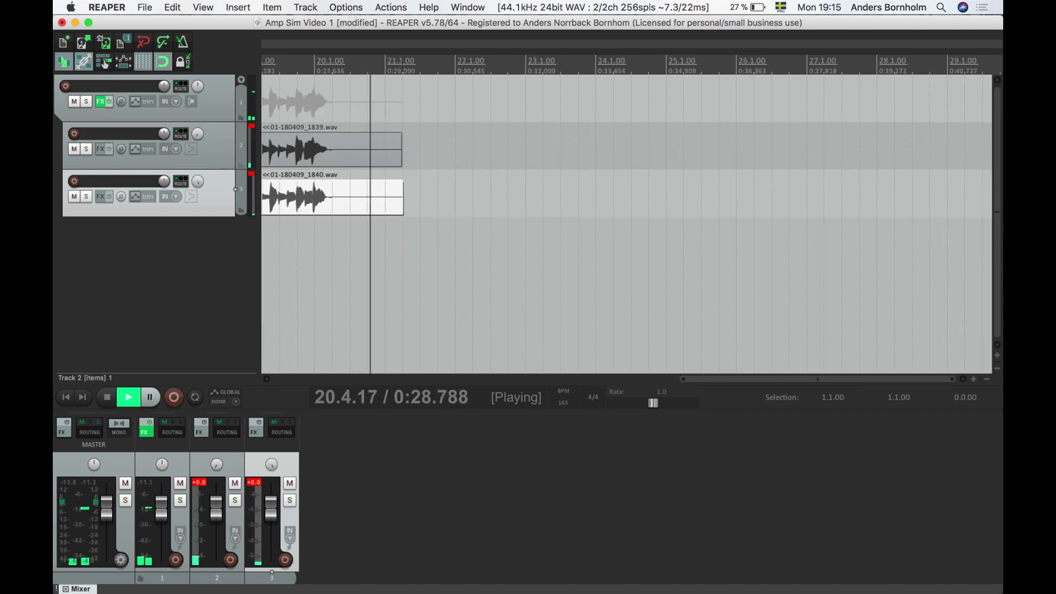
key("space")
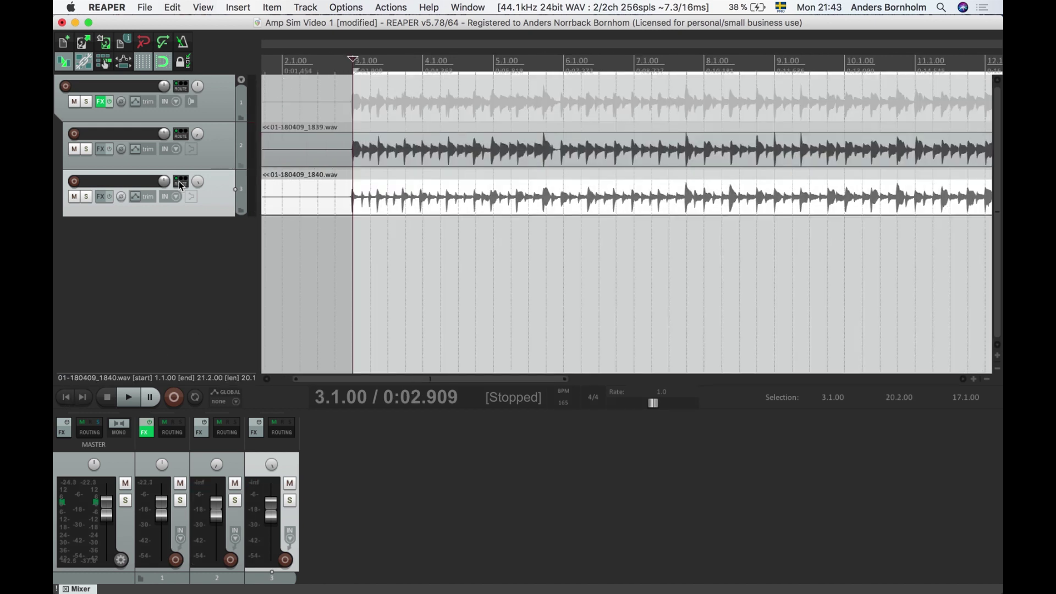
Browse for a new impulse for LeCab2's first cabinet slot on track 1, going up to the parent Impulses folder
left_click(102, 103)
left_click(359, 130)
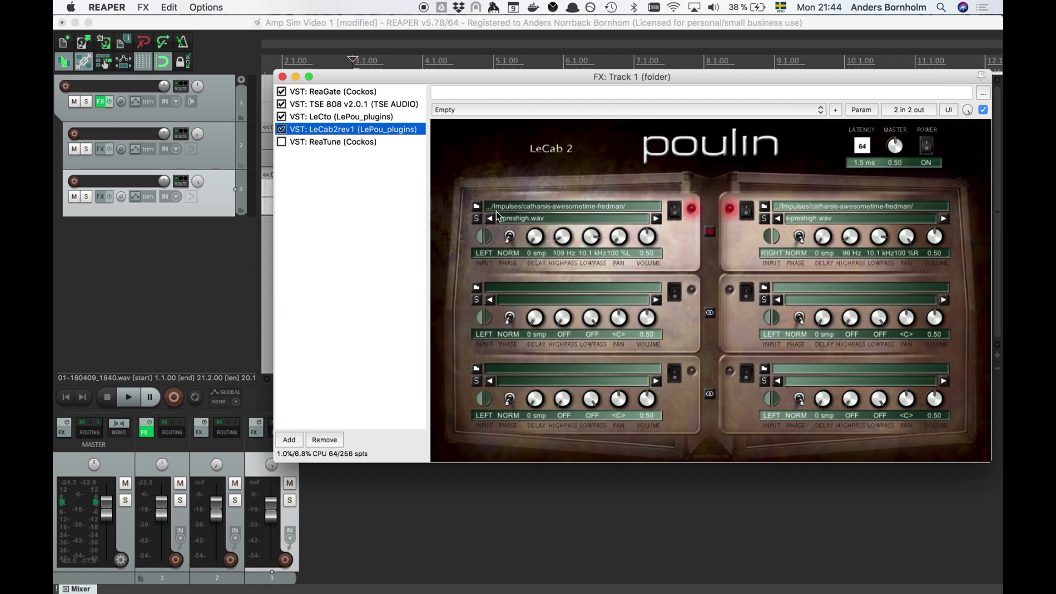
left_click(477, 206)
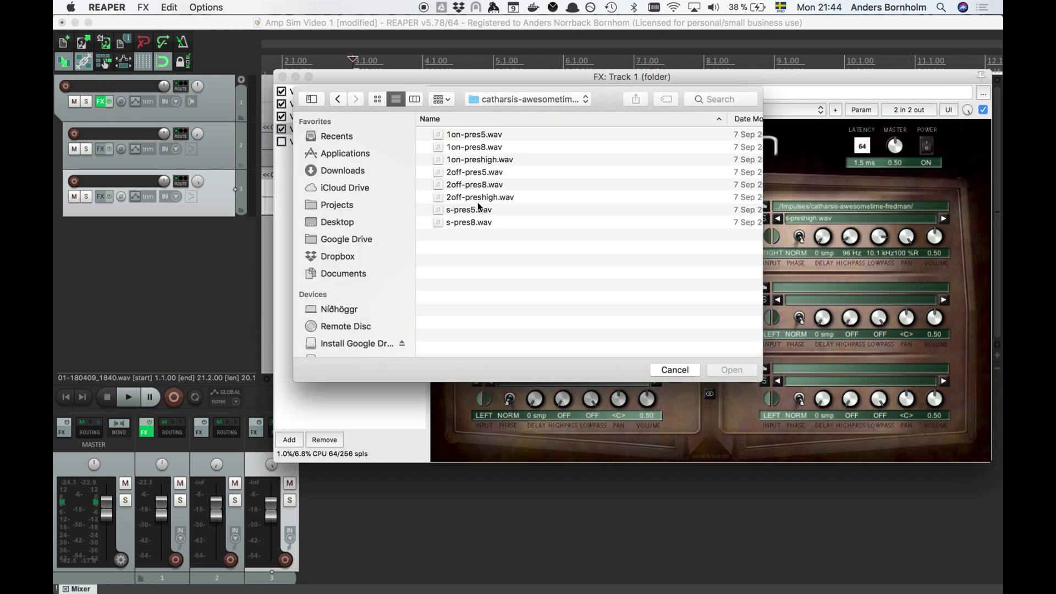
left_click(490, 101)
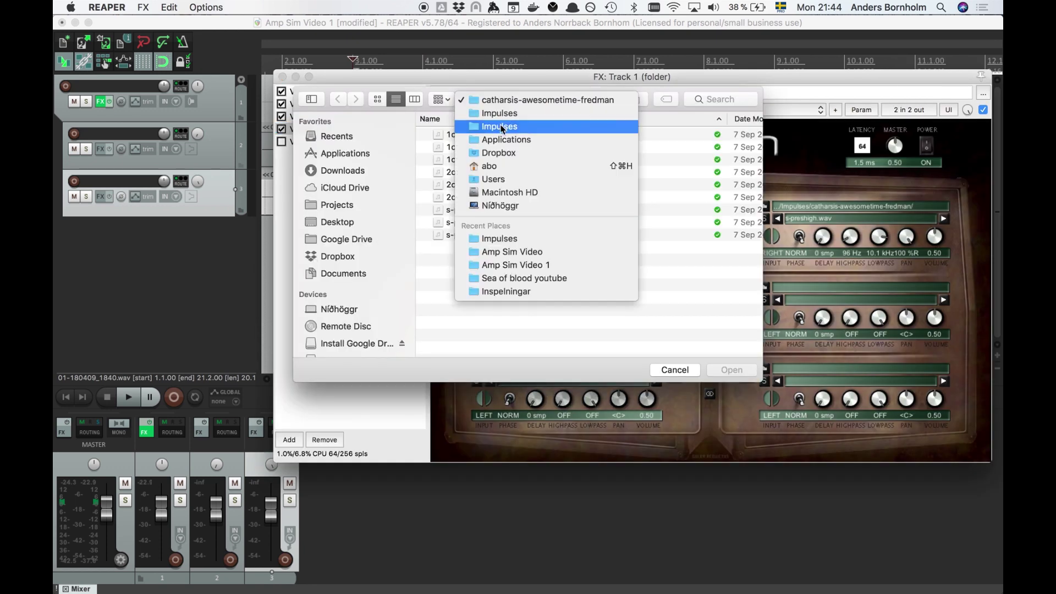
left_click(499, 126)
Load Marshall1960A-G12Ms-SM57-Cap-4in.wav from the Shure SM57 folder into LeCab2's linked cabinet slots and play the guitars back
scroll(514, 230, "down", 15)
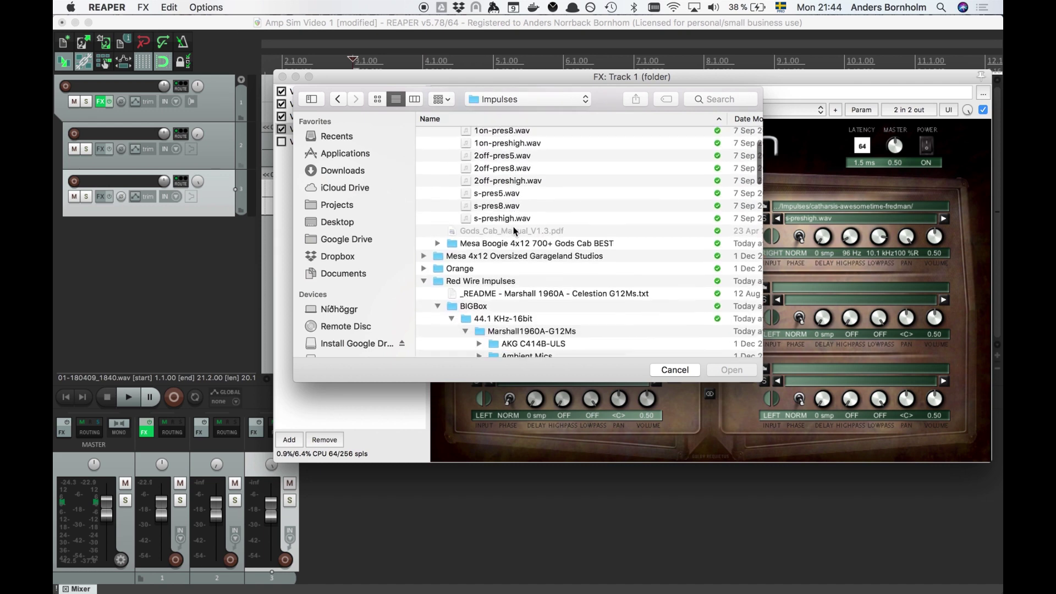
scroll(514, 230, "down", 5)
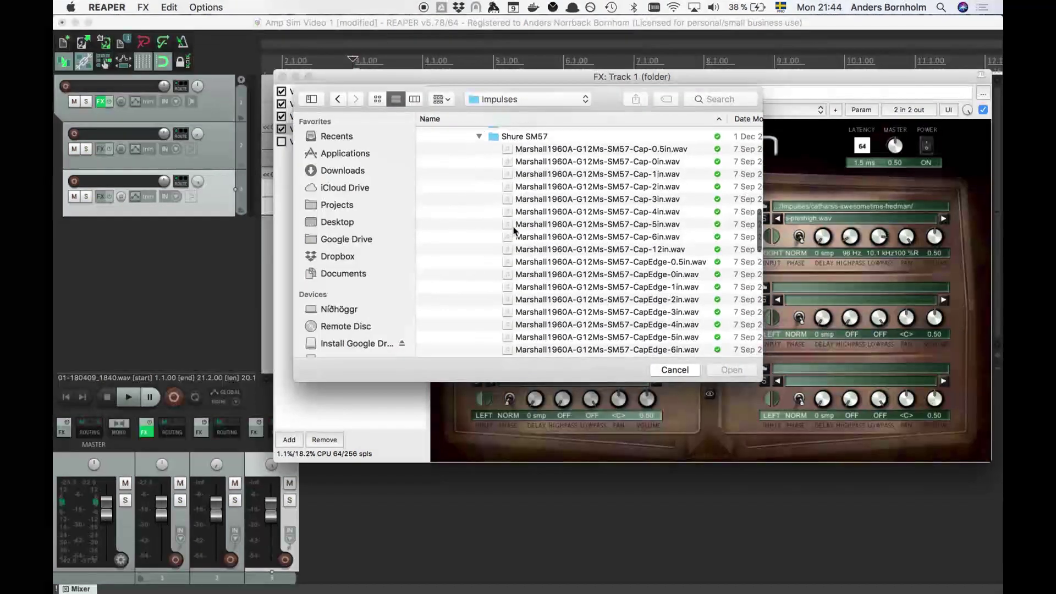
scroll(515, 229, "up", 2)
scroll(528, 226, "right", 1)
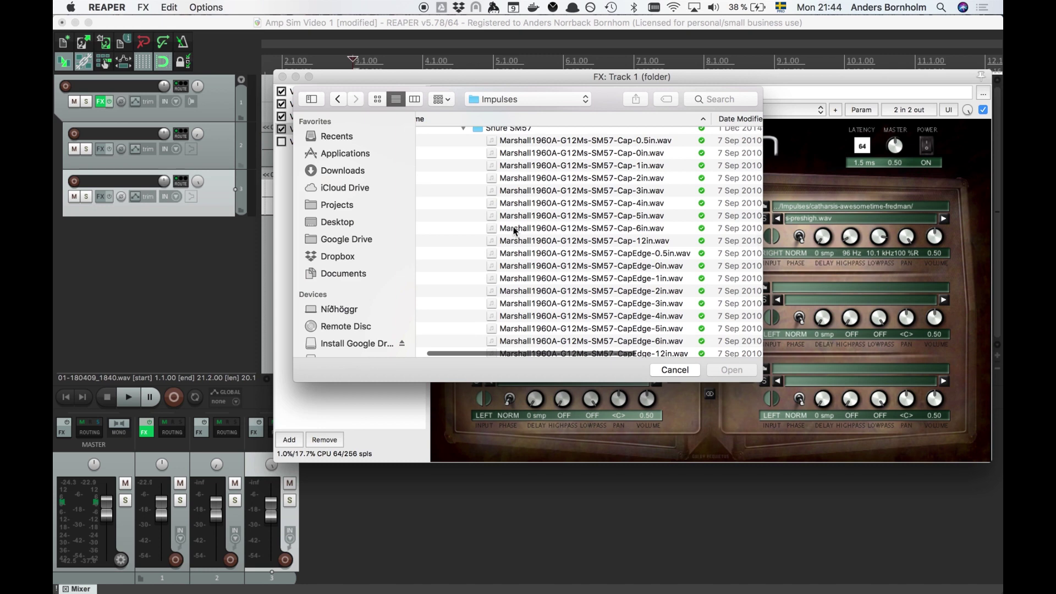
left_click(595, 202)
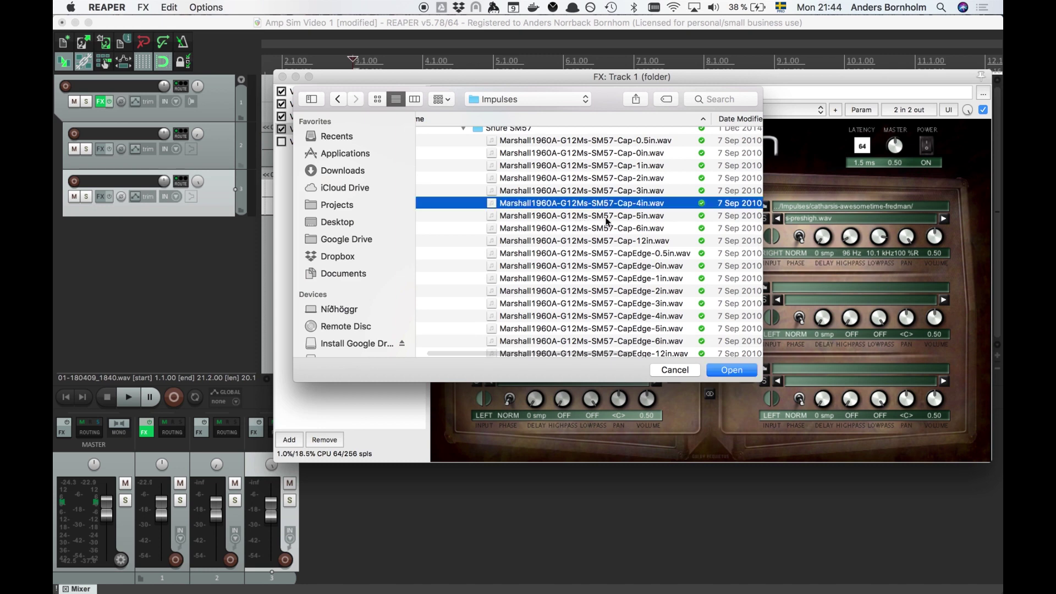
left_click(727, 367)
left_click(712, 232)
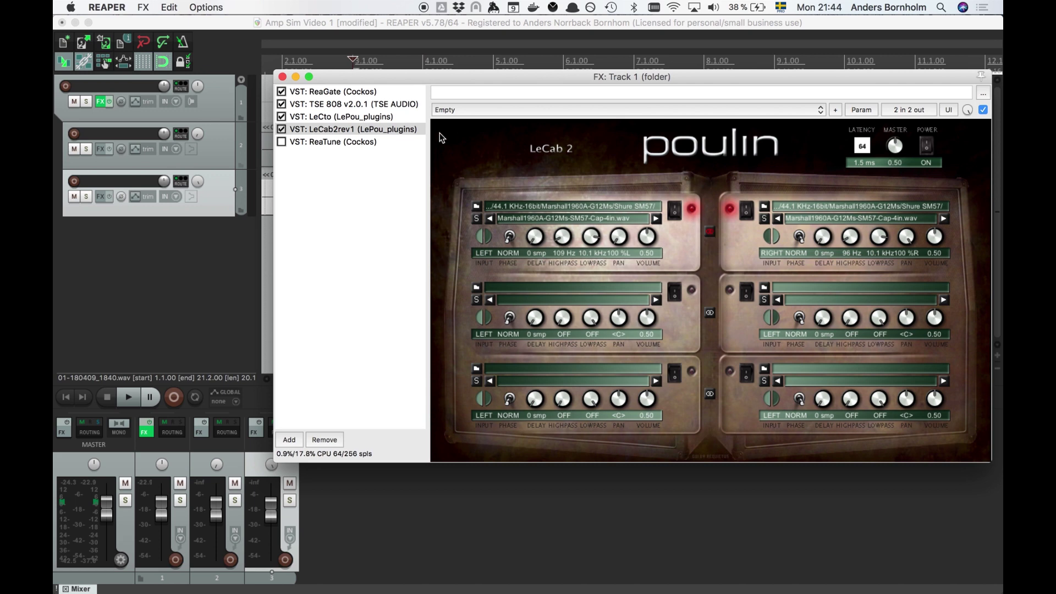
left_click(297, 77)
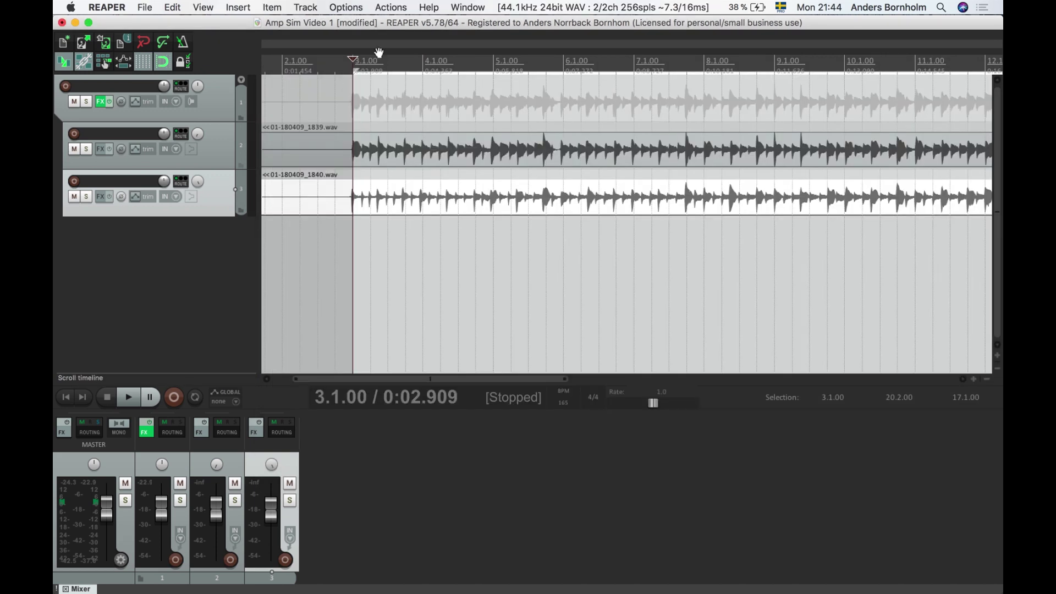
key("space")
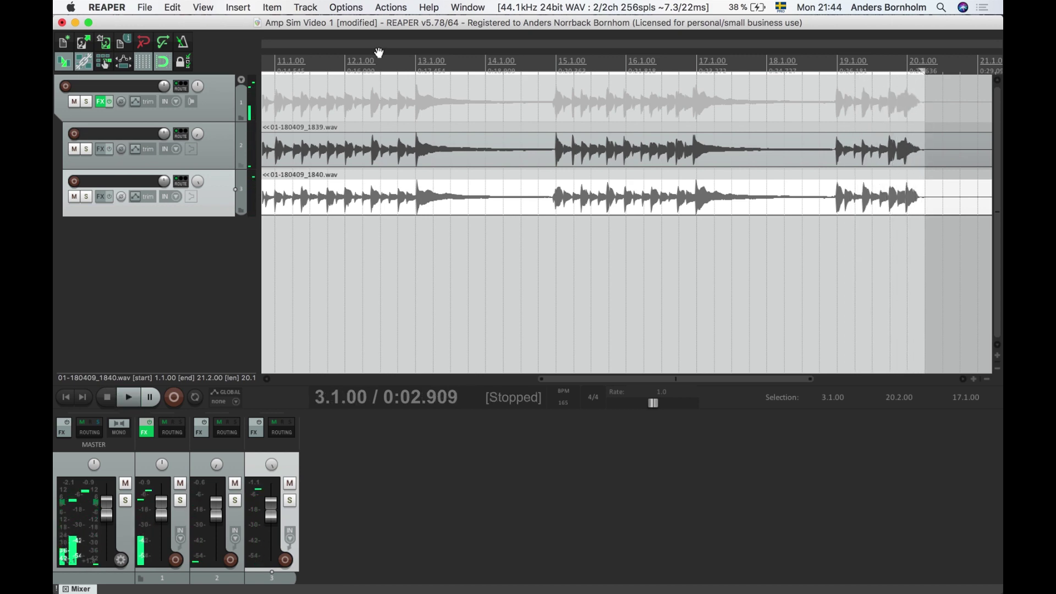
Add the Hybrit (LePou_plugins) amp to track 1's effects chain
left_click(101, 101)
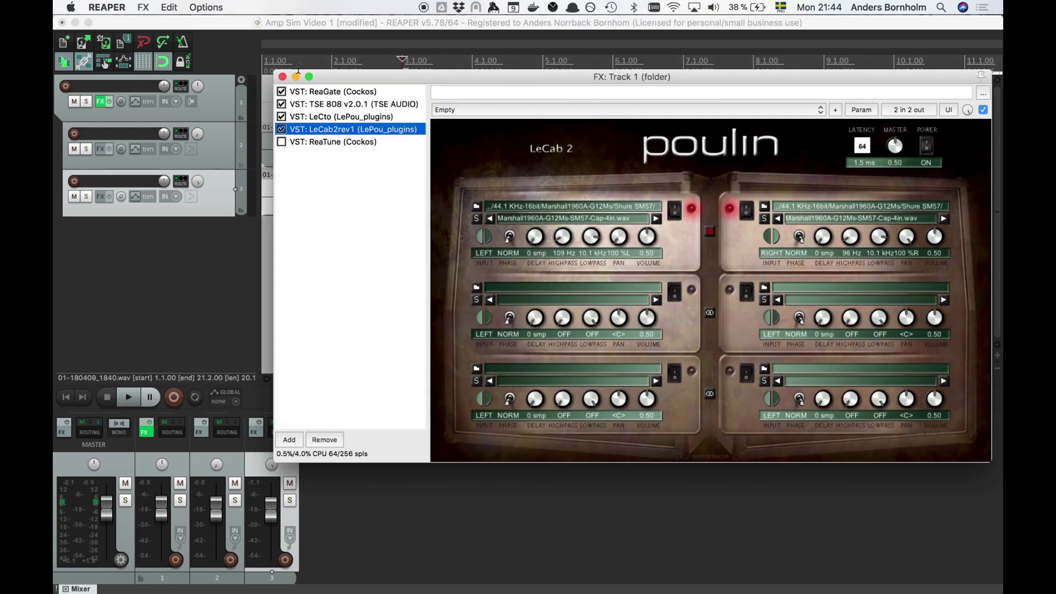
left_click(289, 440)
type("hybr")
type("ut")
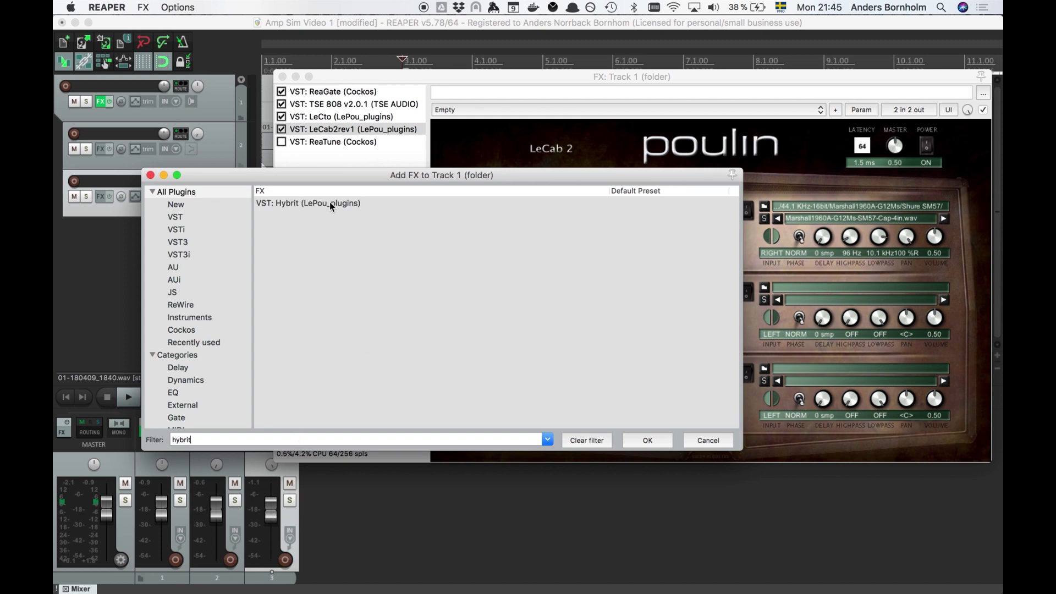
double_click(329, 202)
Place Hybrit directly above LeCto with LeCto bypassed, and play back both takes from bar 3
left_click_drag(334, 156, 336, 117)
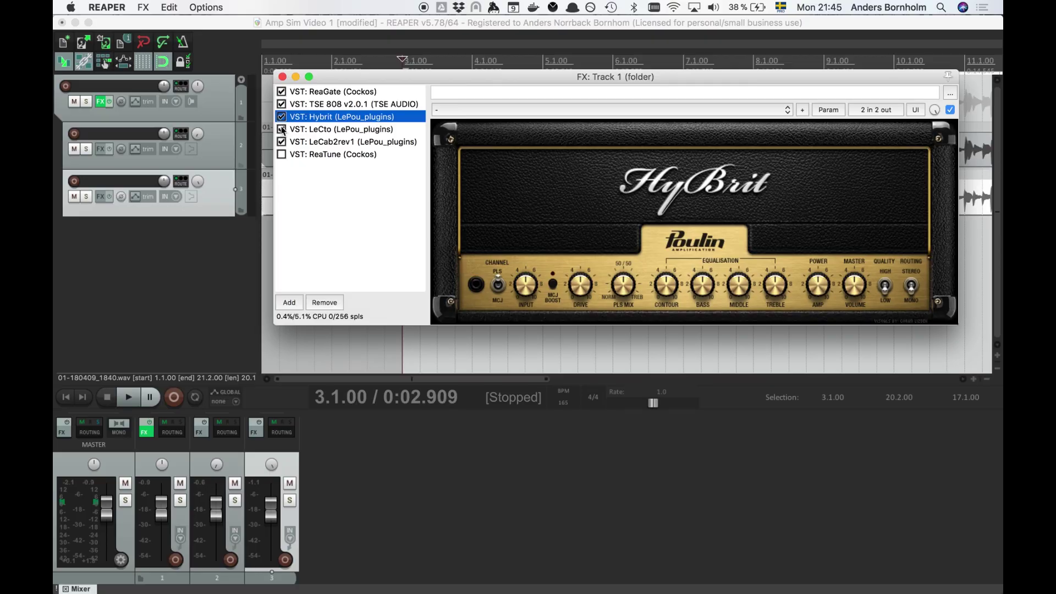
left_click(283, 77)
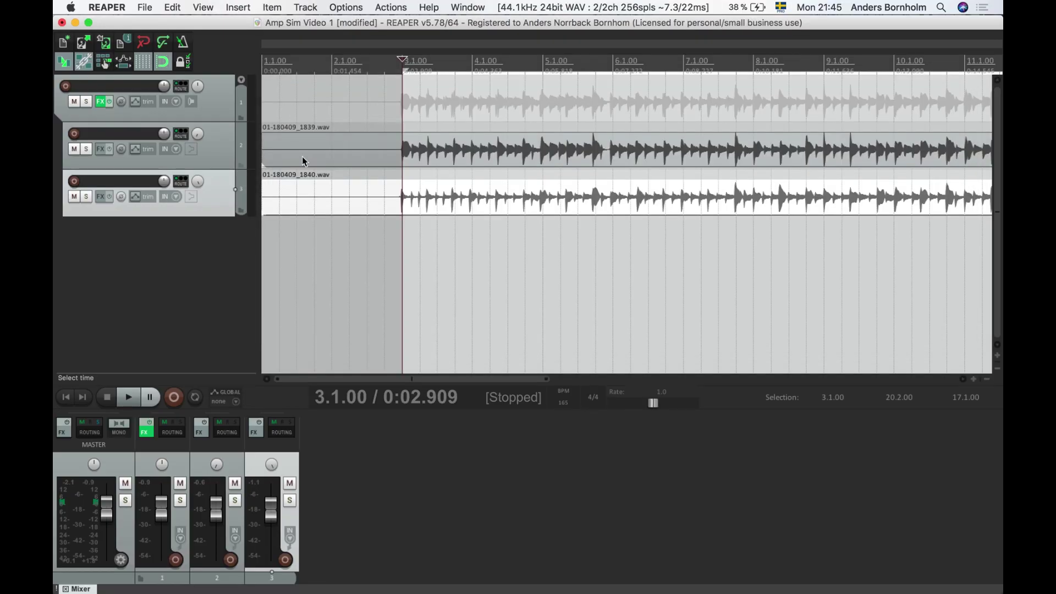
key("space")
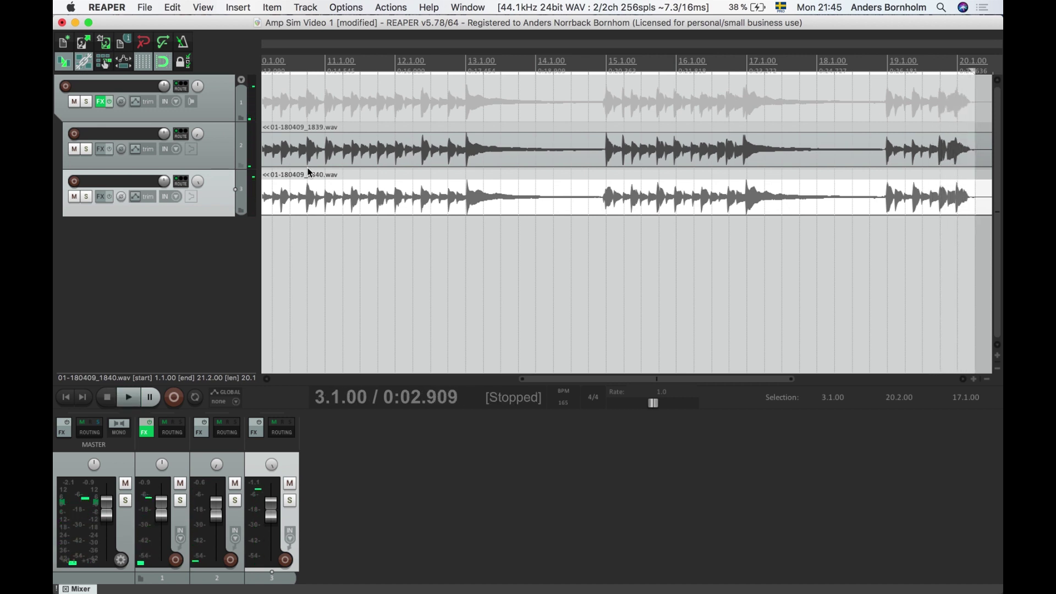
Return the edit cursor to bar 3 and set the Hybrit amp to the MCJ channel with MCJ Boost on
left_click(67, 398)
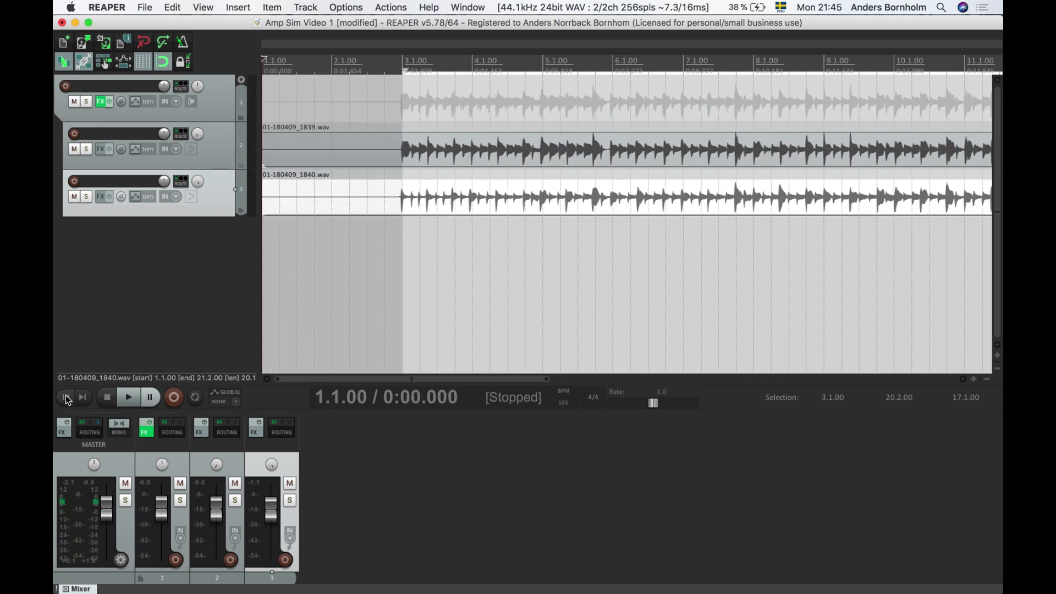
left_click(402, 59)
left_click(101, 102)
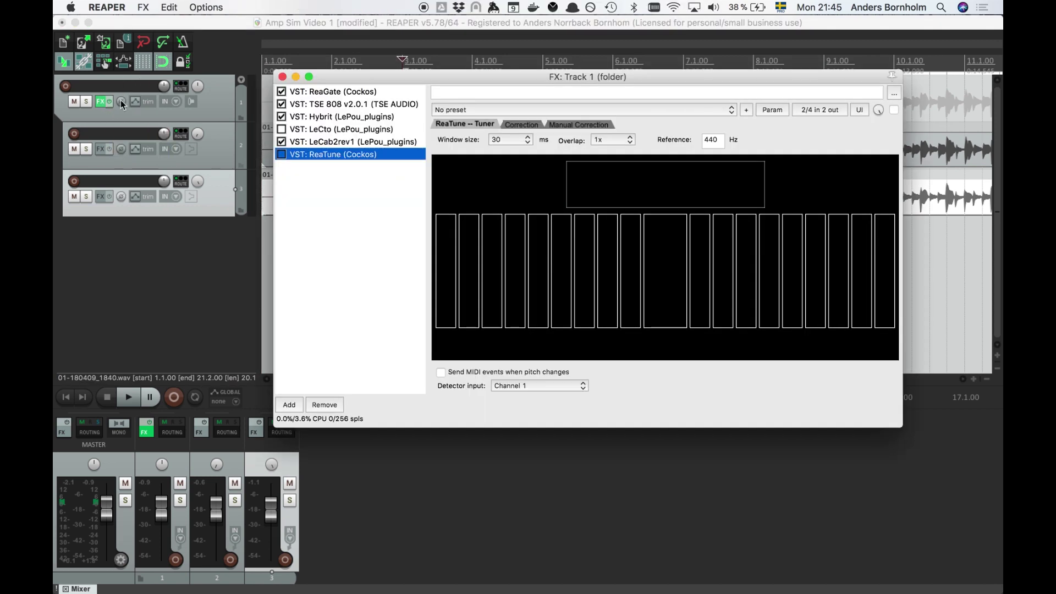
left_click(357, 117)
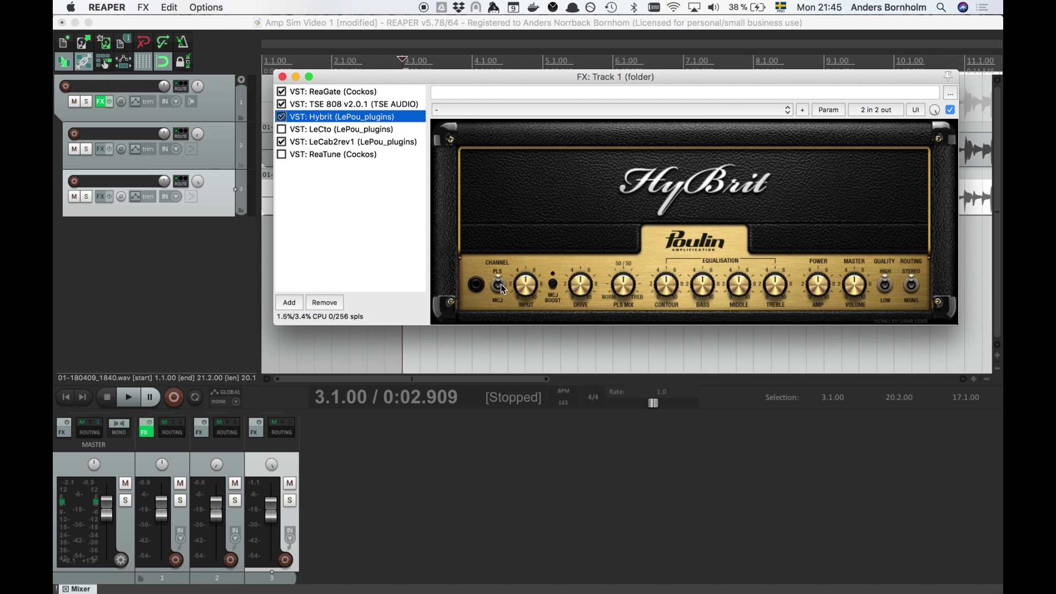
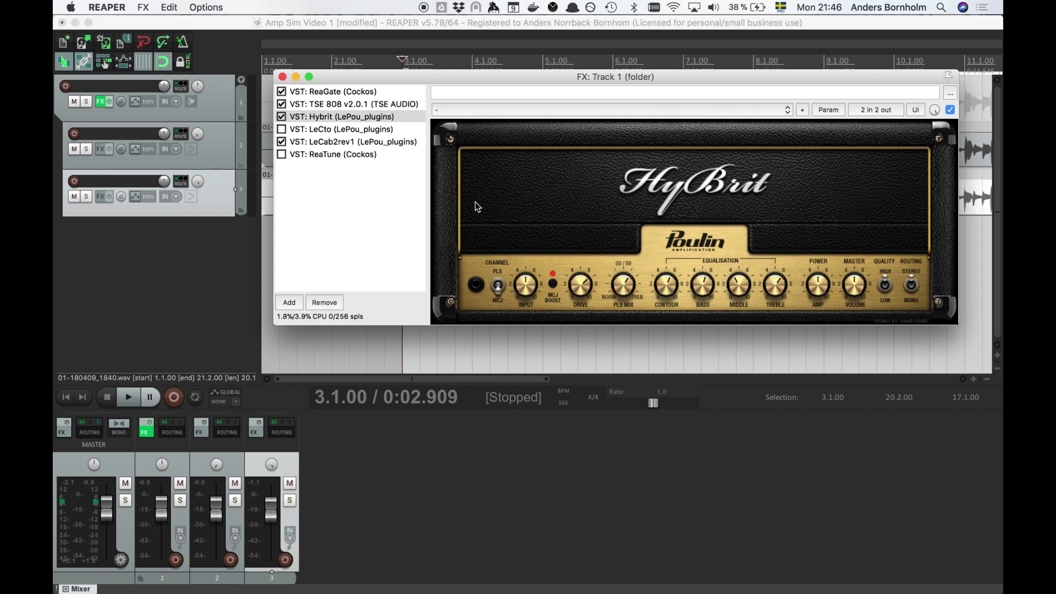
Play back the takes through the changed Hybrit settings and return the edit cursor to bar 3
left_click(282, 76)
key("space")
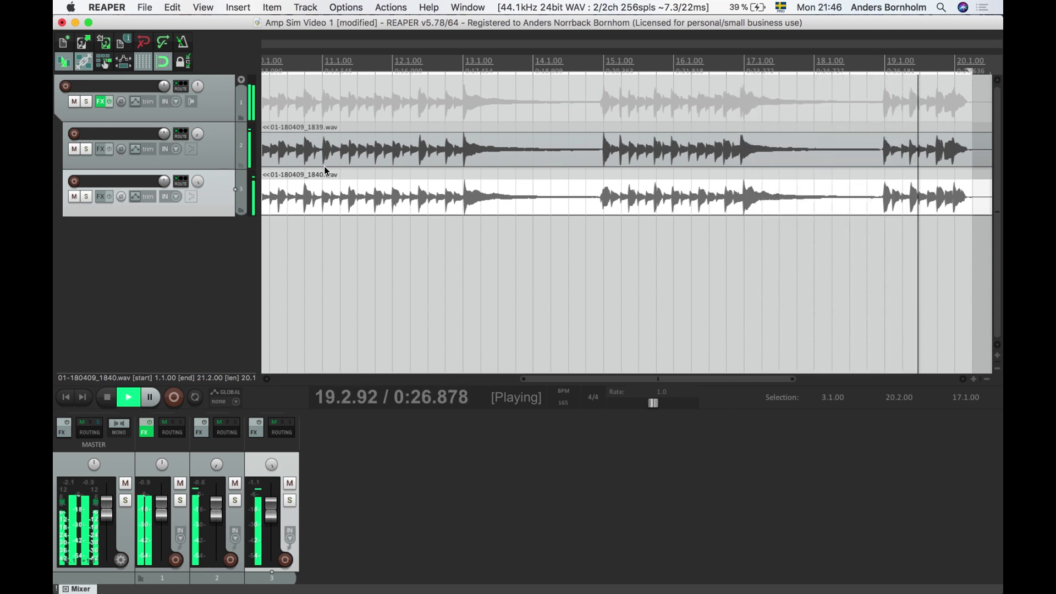
key("space")
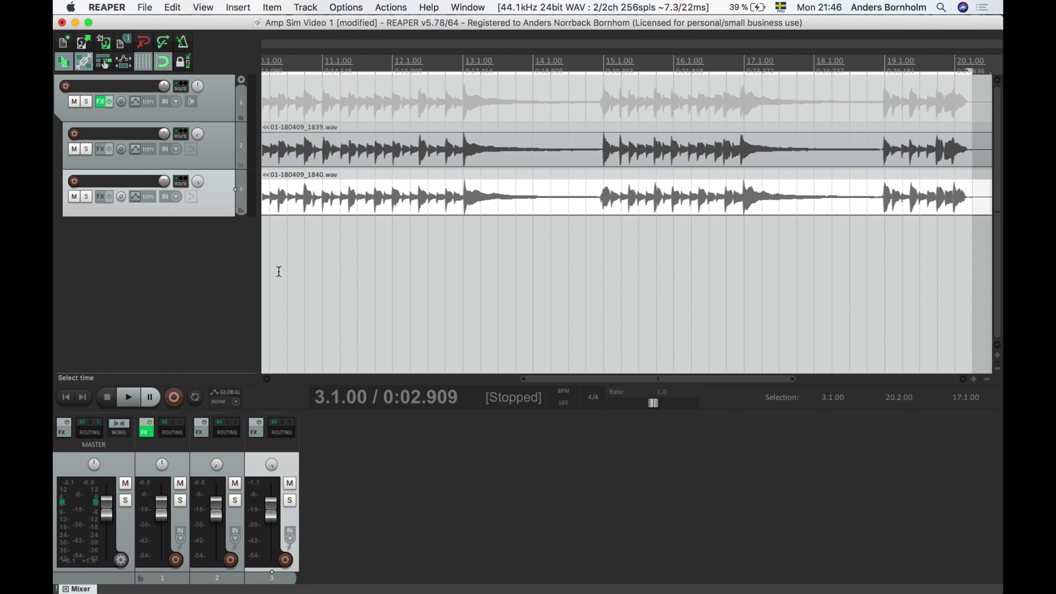
left_click(68, 397)
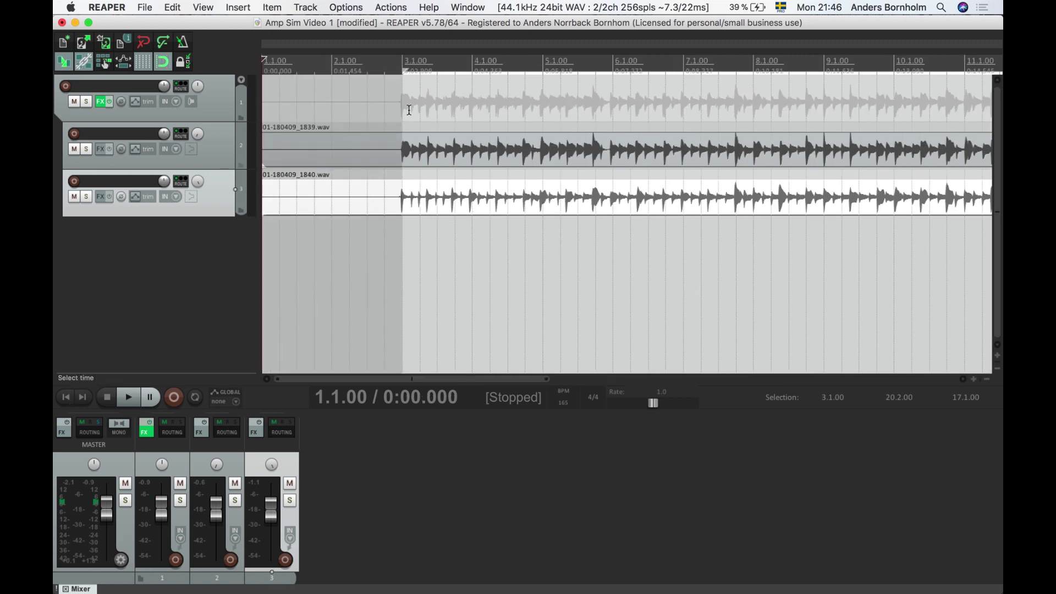
left_click(403, 61)
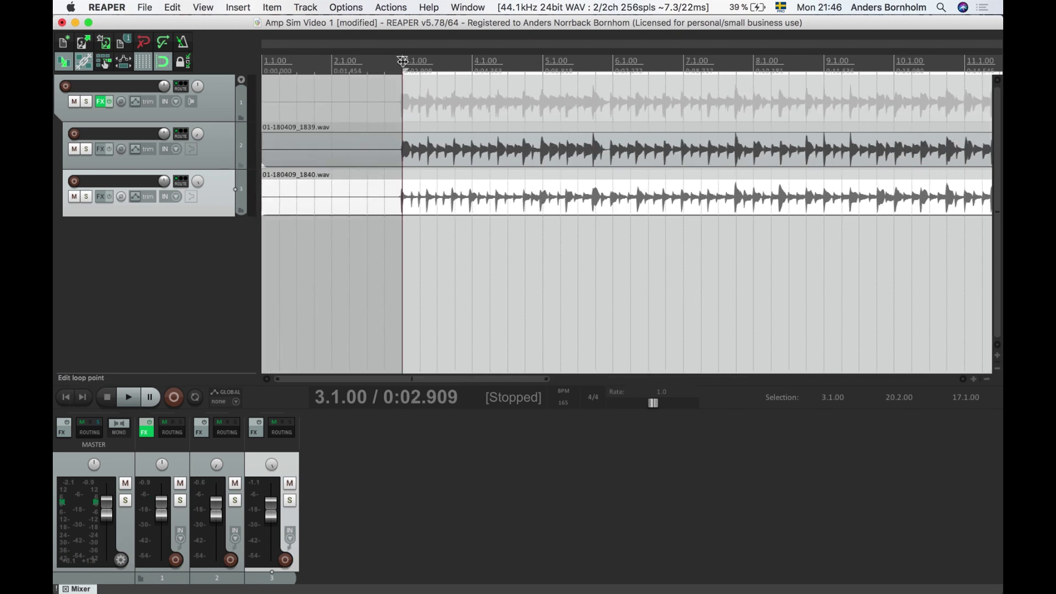
Load s-preshigh.wav from the catharsis-awesometime-fredman folder into LeCab2's linked cabinet slots and play back the guitars
left_click(100, 102)
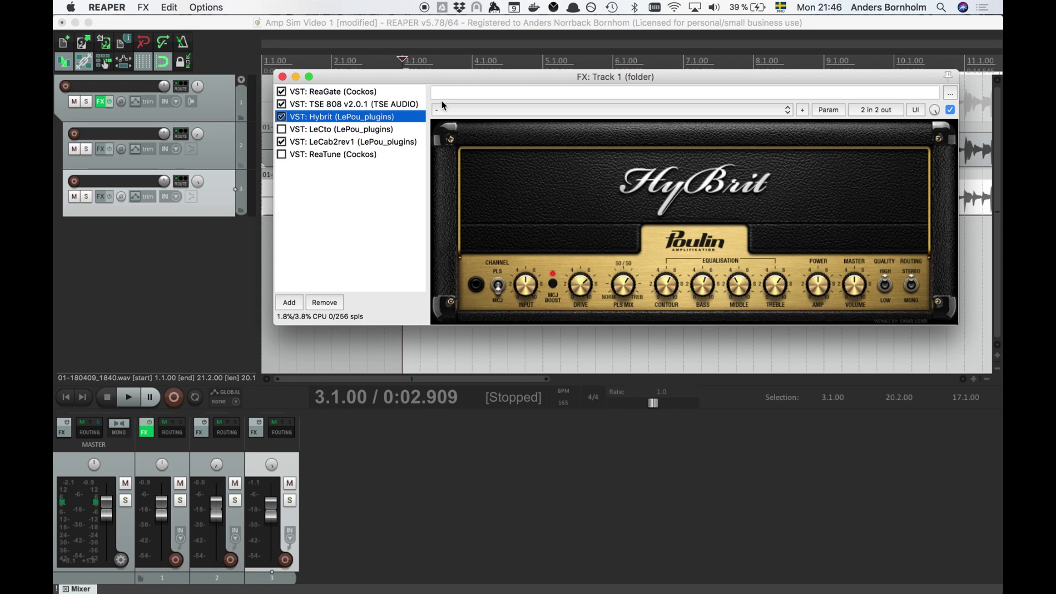
left_click(368, 142)
left_click(476, 207)
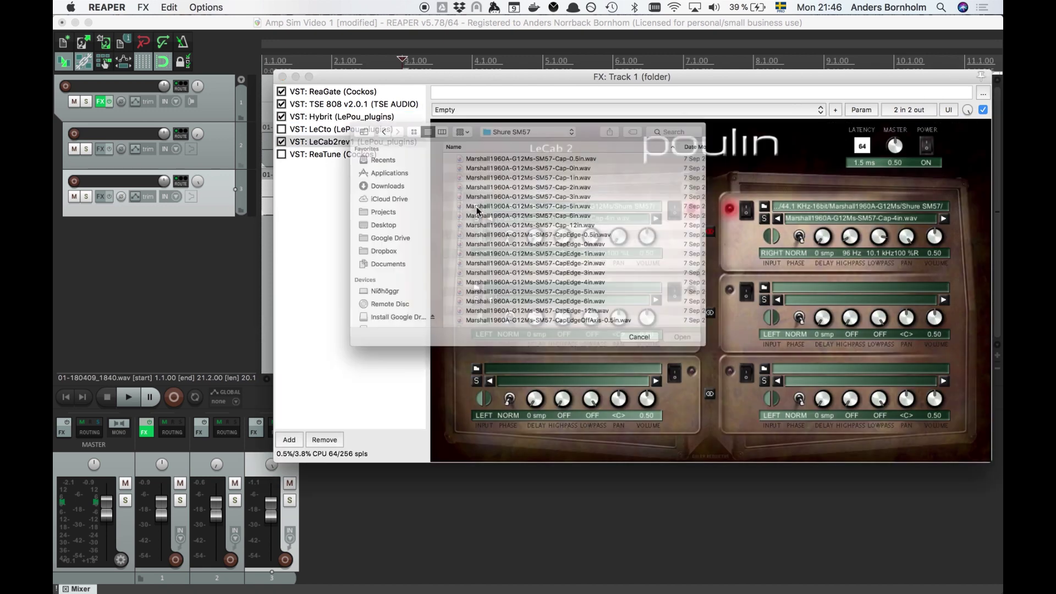
left_click(487, 101)
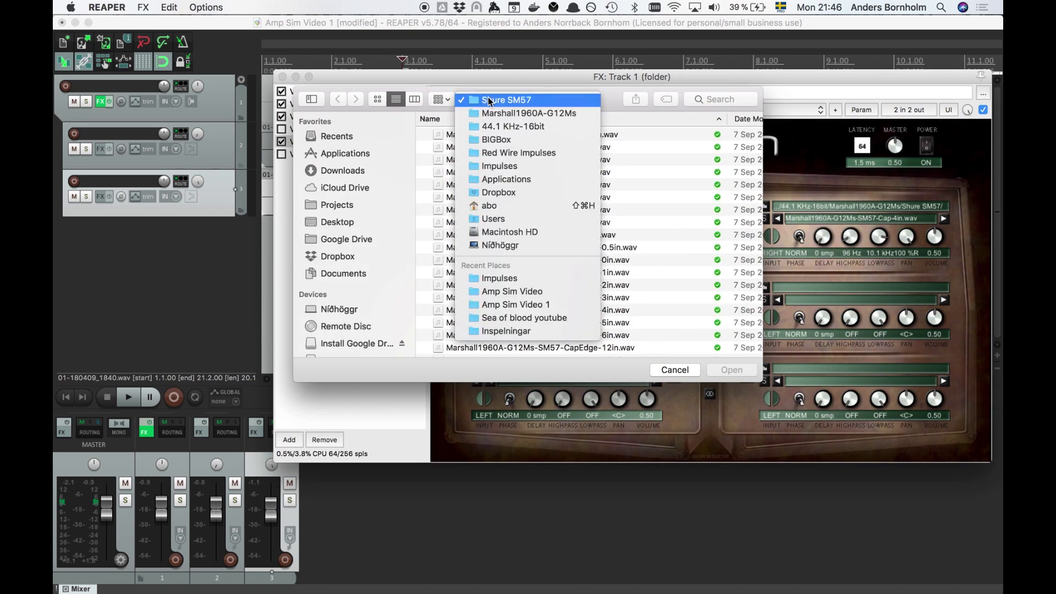
left_click(503, 168)
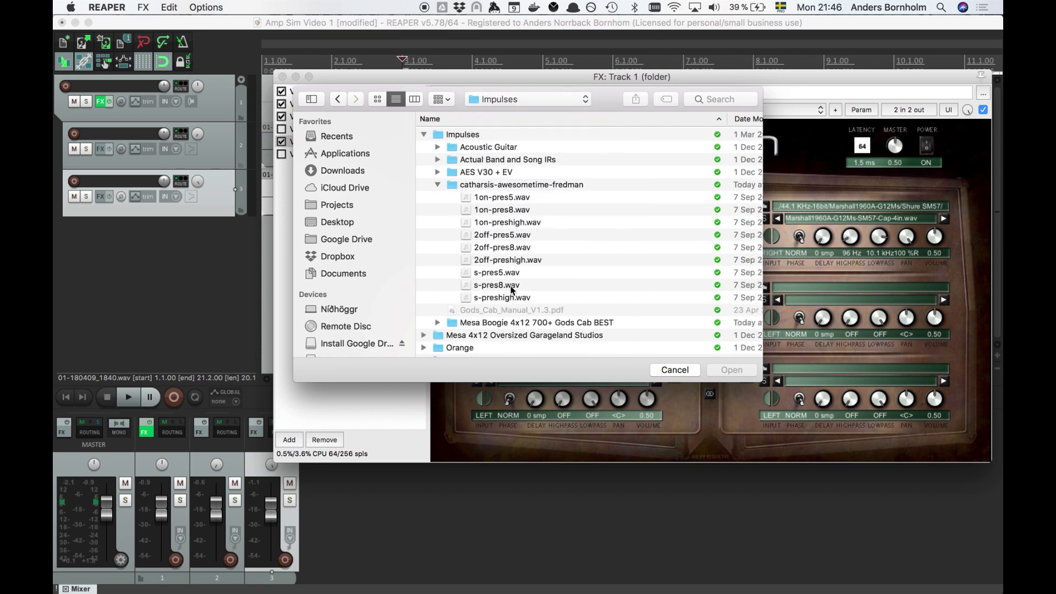
double_click(502, 297)
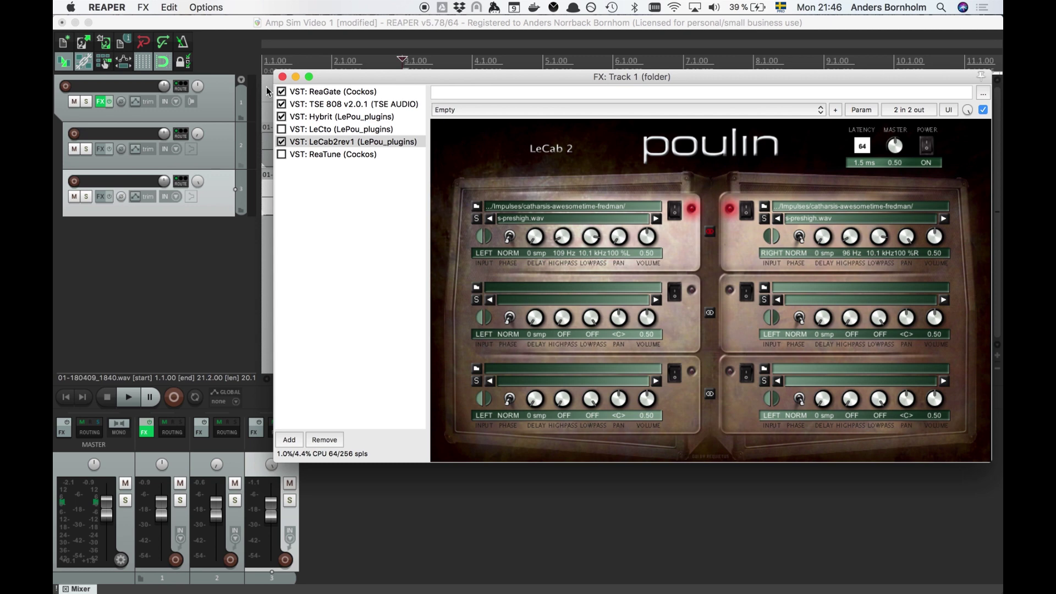
left_click(282, 77)
key("space")
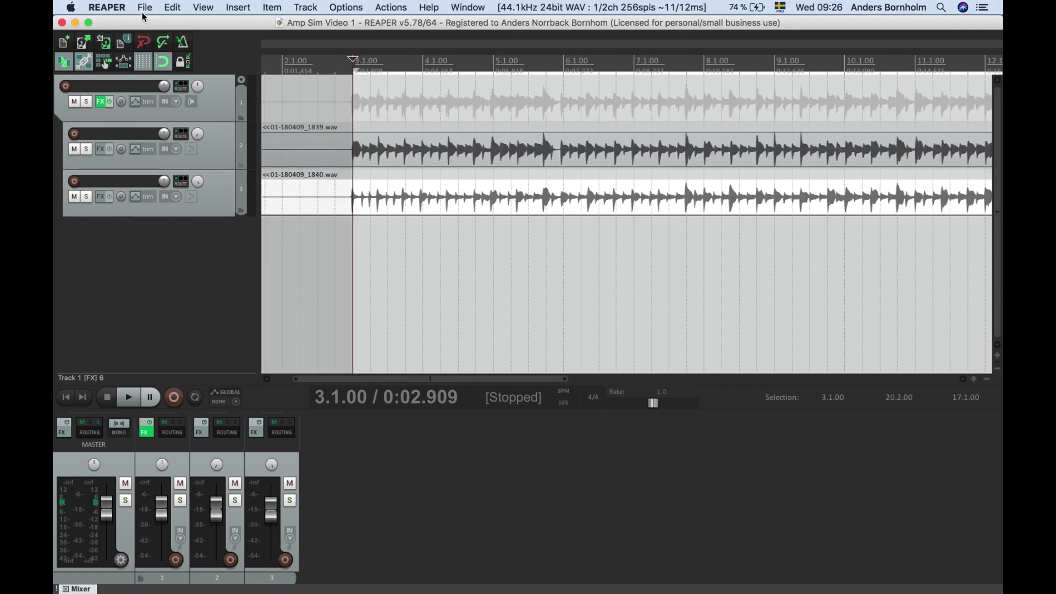
Open the recent project Out on a sea of blood.RPP
left_click(144, 8)
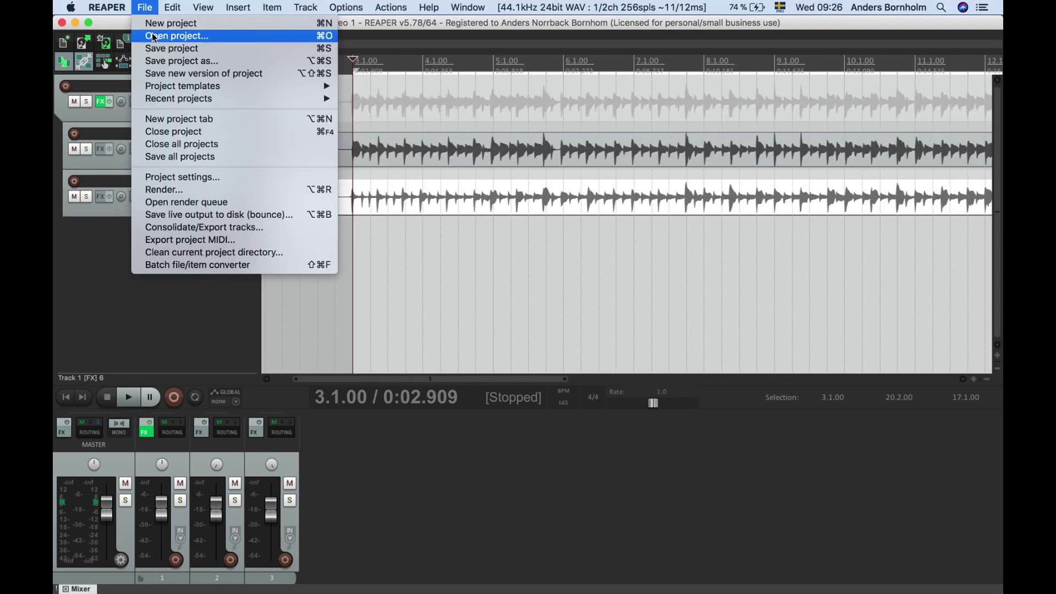
mouse_move(183, 100)
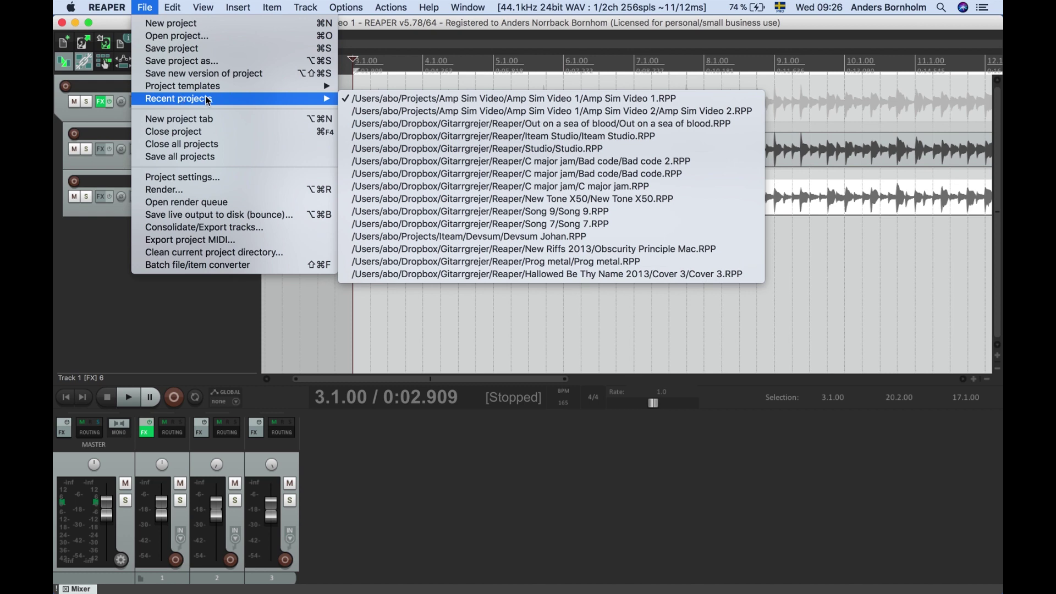
left_click(537, 124)
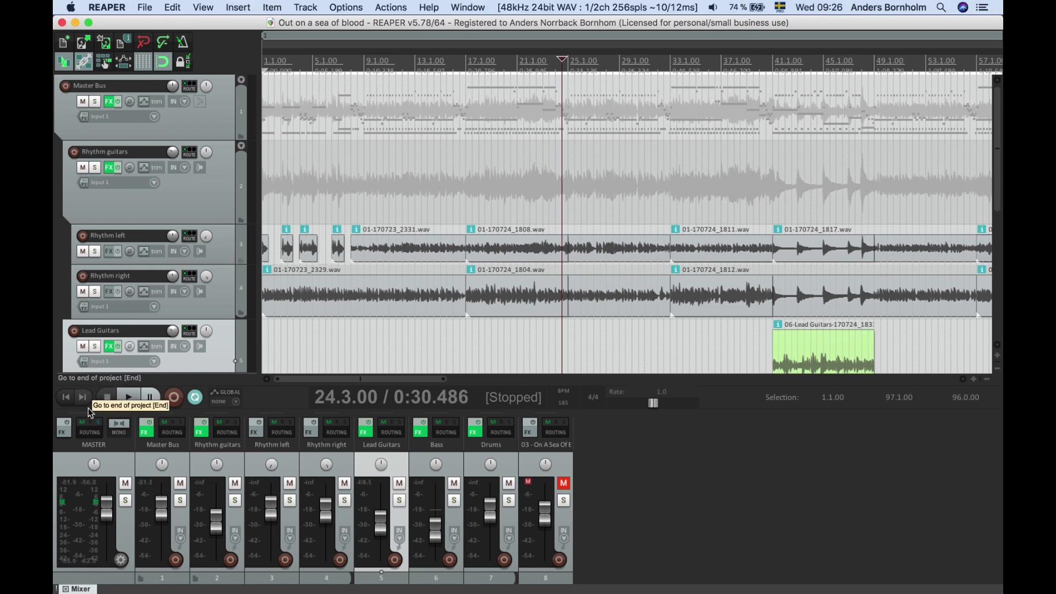
Play back the full song mix from the start of the project, and stop playback after the lead guitar section
left_click(70, 402)
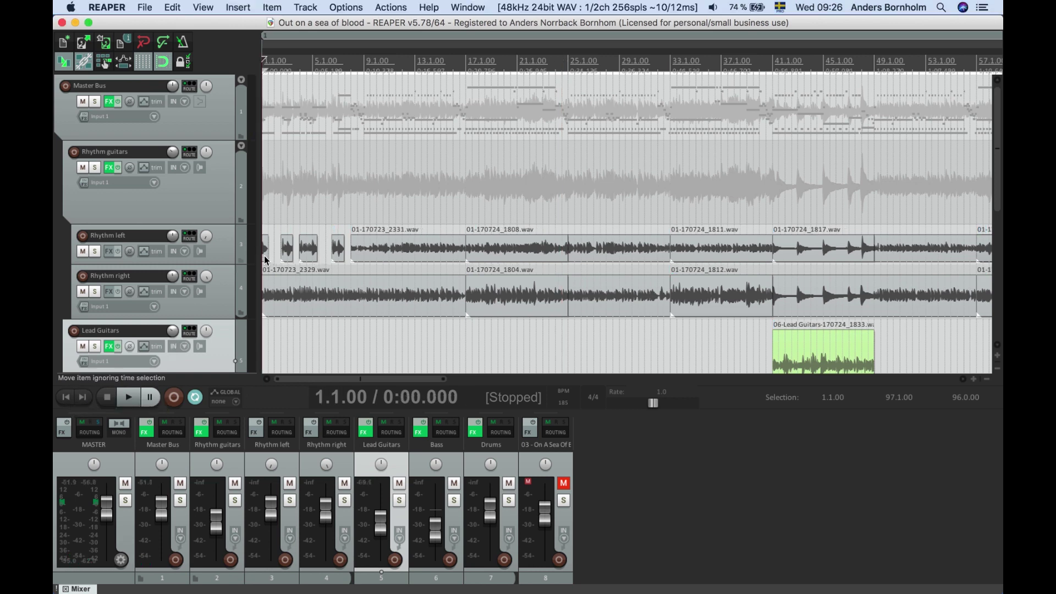
key("space")
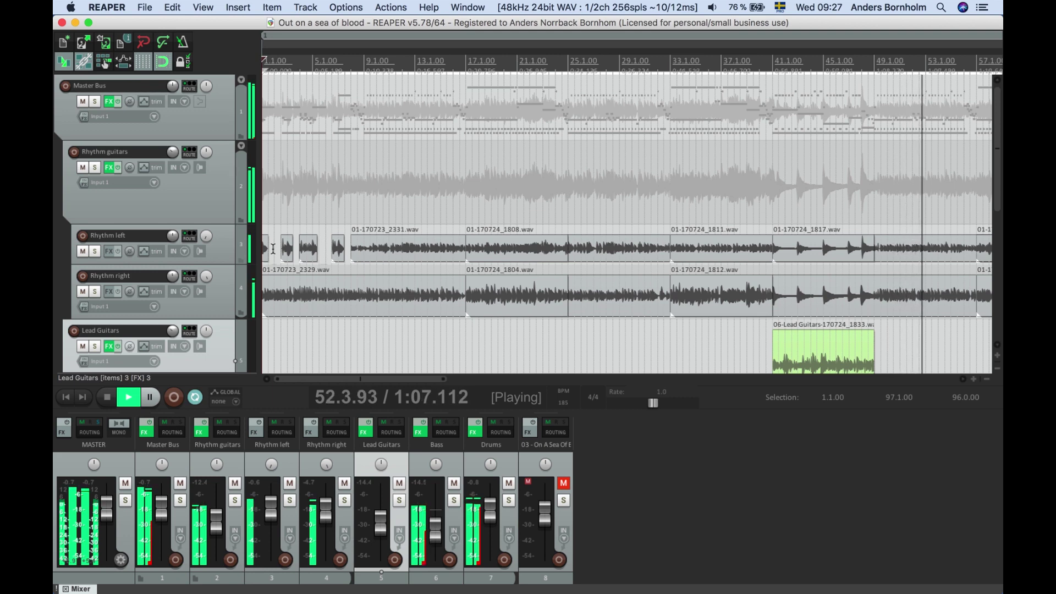
key("space")
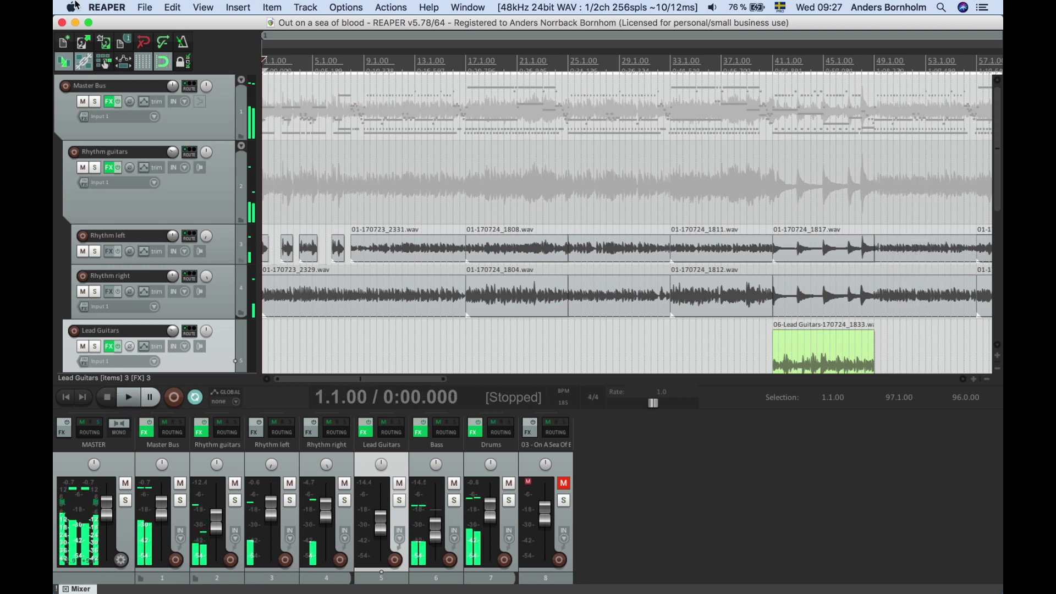
Open the effects chain of the Rhythm guitars folder track and view the first ReaEQ's settings
left_click(109, 168)
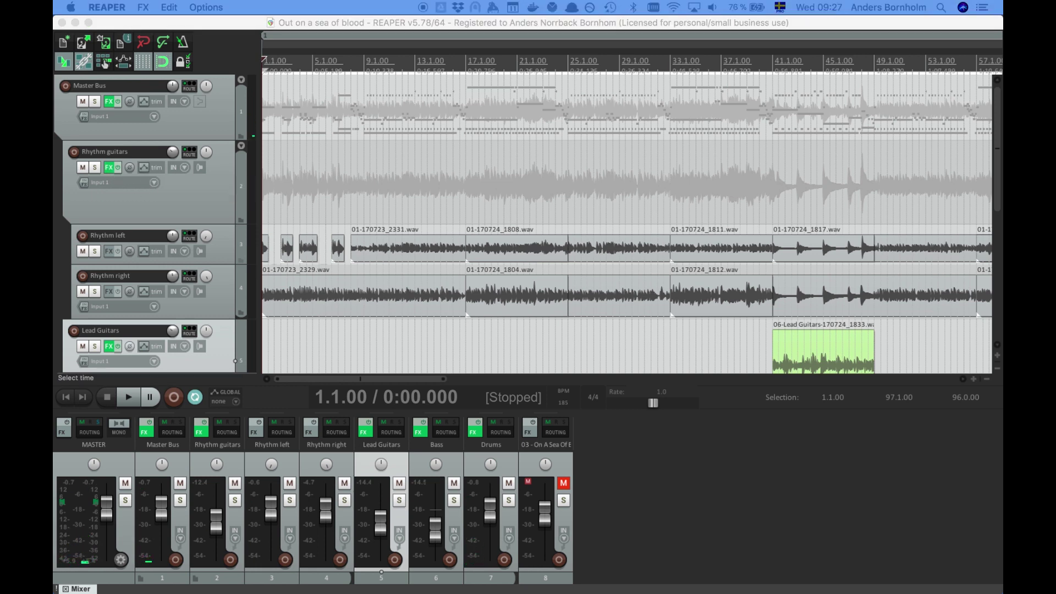
left_click_drag(902, 226, 707, 84)
left_click(456, 100)
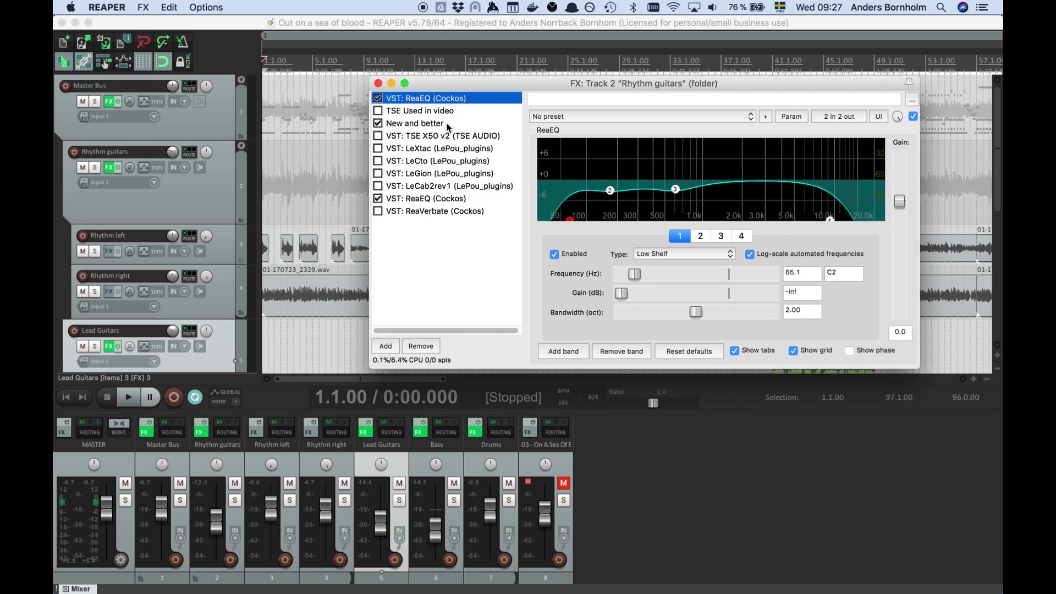
Show the "New and better" amp plugin in the Rhythm guitars chain and review its stomp, preamp, cabinet and FX rack sections
left_click(447, 127)
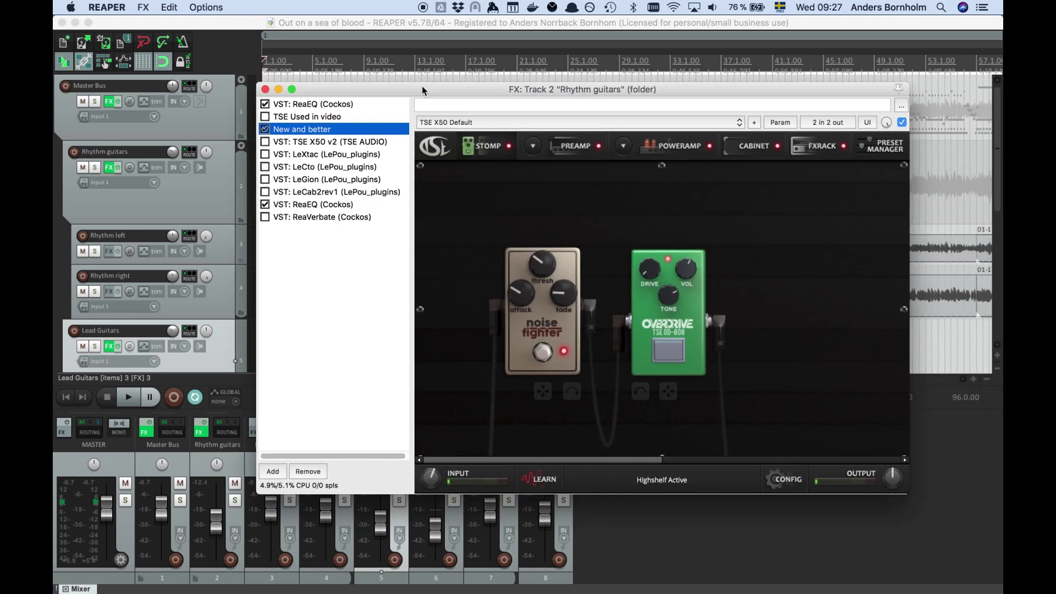
left_click_drag(421, 86, 420, 86)
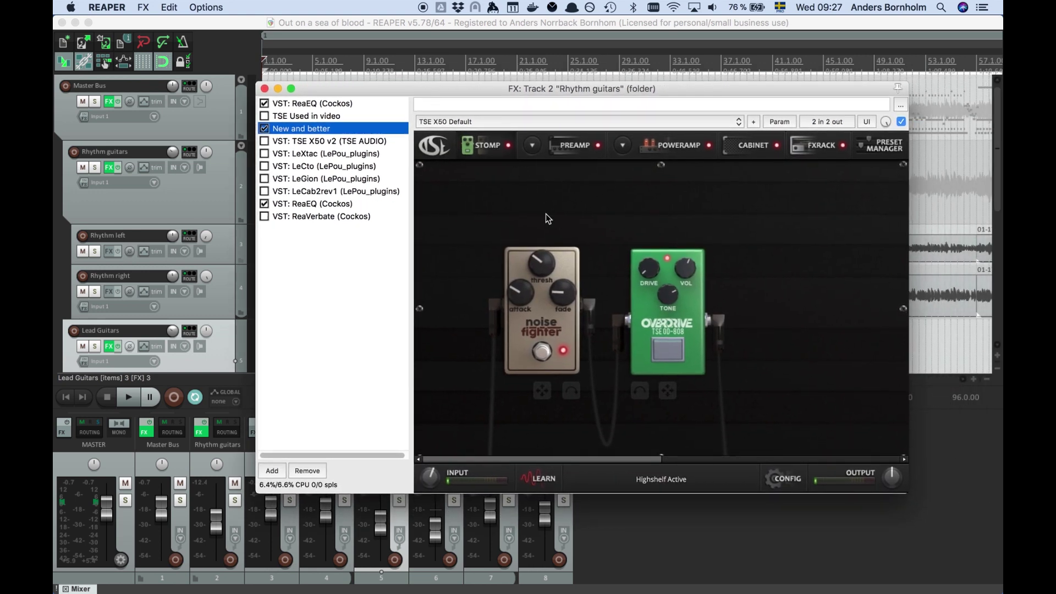
left_click(565, 149)
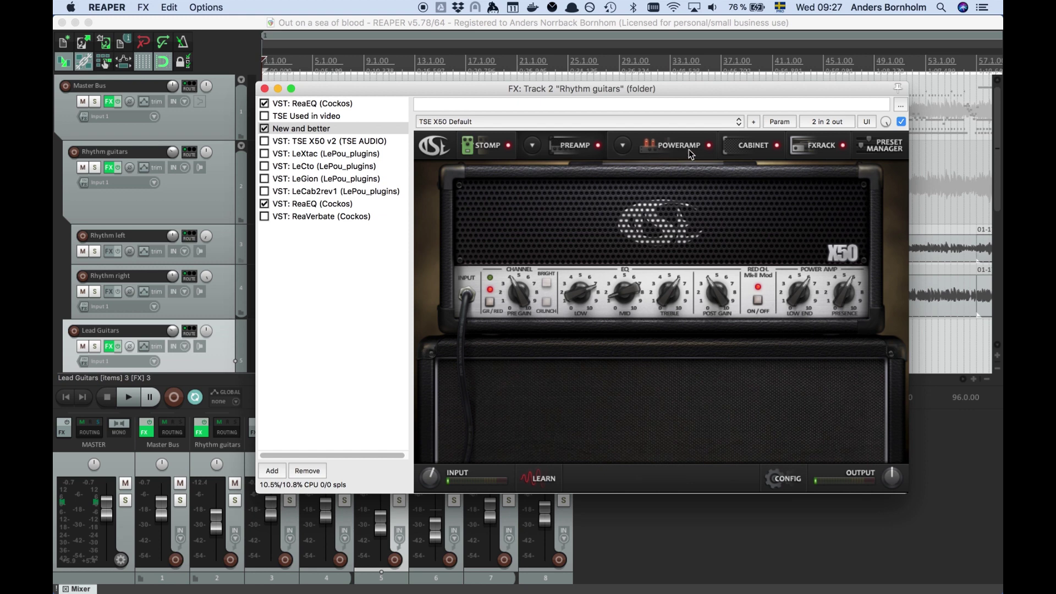
left_click(742, 154)
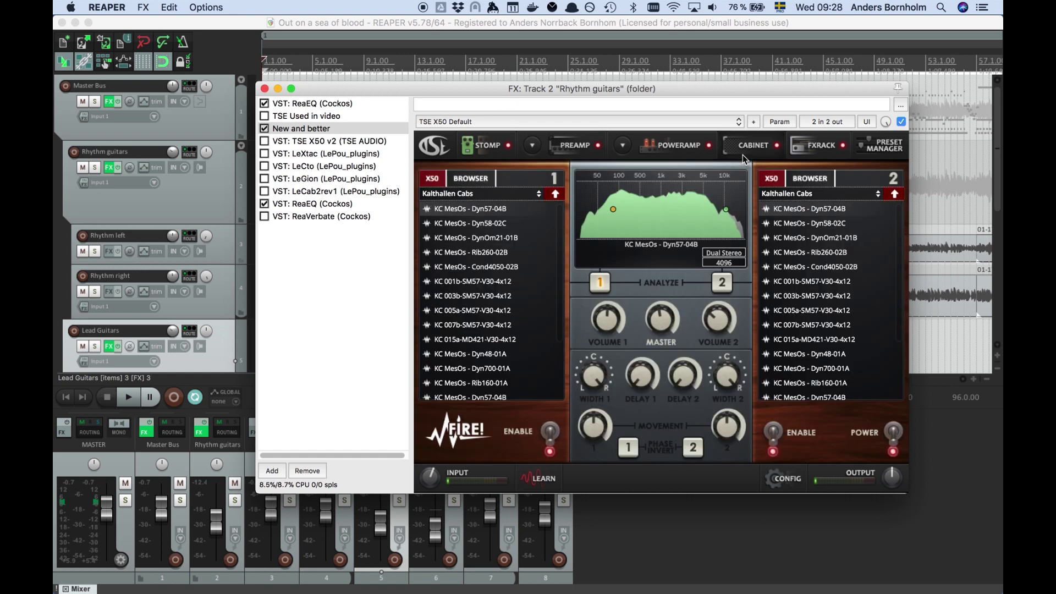
left_click(819, 153)
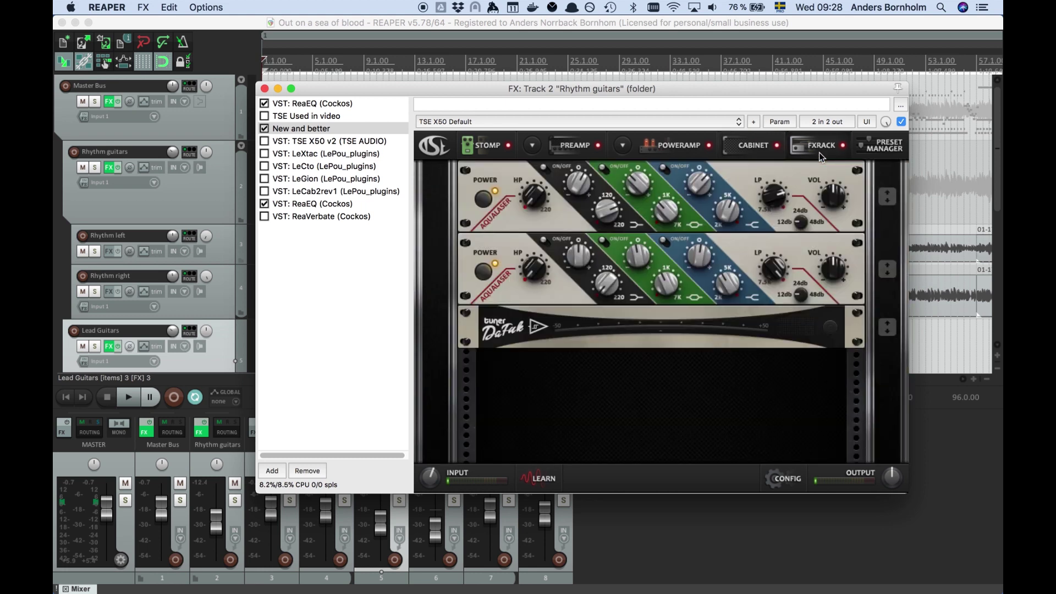